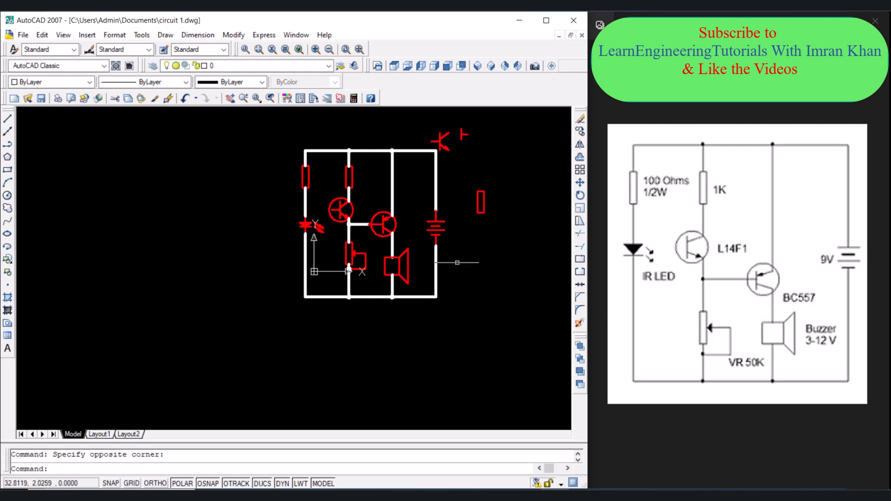
Step: Delete the leftover spare rectangle and transistor symbol pieces lying outside the circuit
{"action": "left_click", "coordinate": [508, 245]}
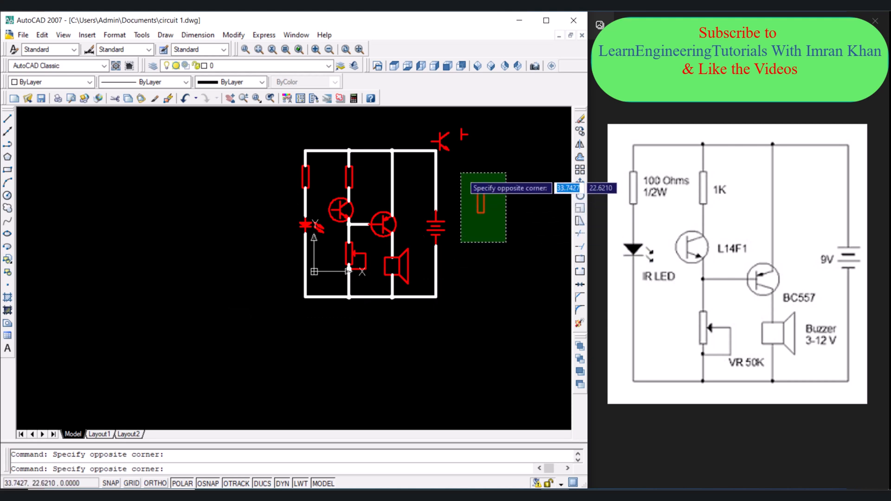
{"action": "left_click", "coordinate": [462, 140]}
{"action": "left_click", "coordinate": [473, 153]}
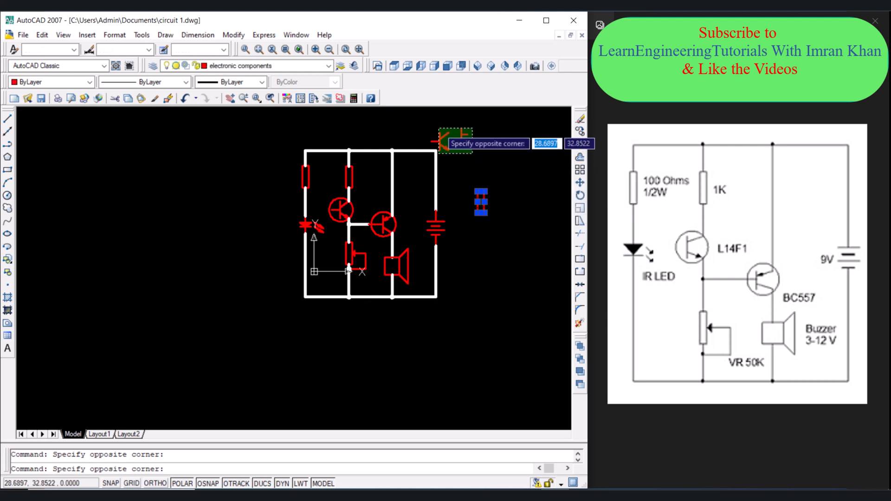
{"action": "left_click", "coordinate": [420, 111]}
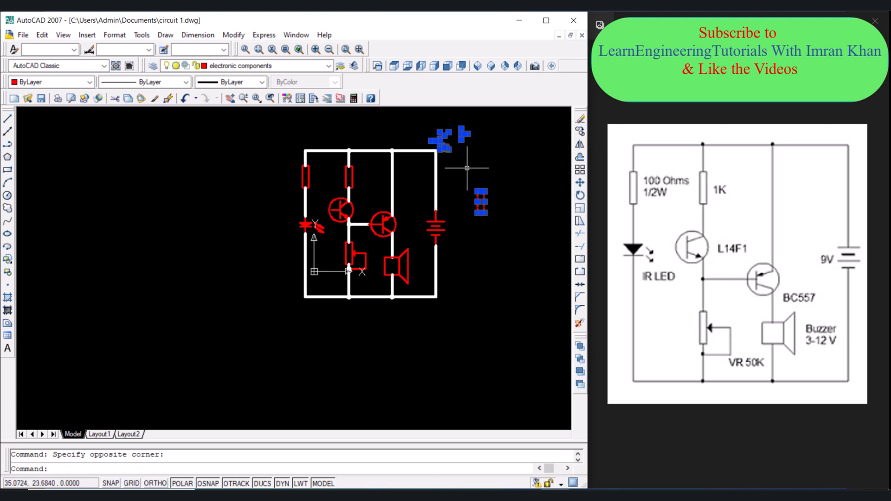
{"action": "key", "text": "Delete"}
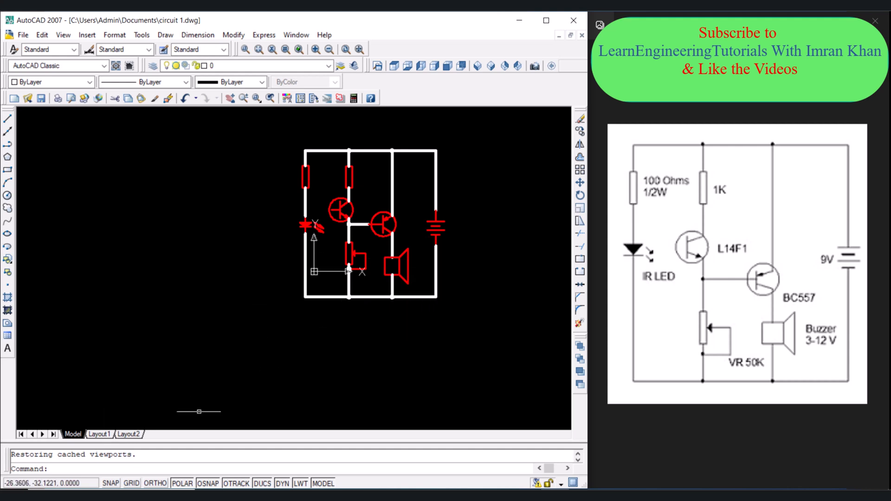
Step: Inspect the circuit on Layout1 and return to model space
{"action": "left_click", "coordinate": [102, 433]}
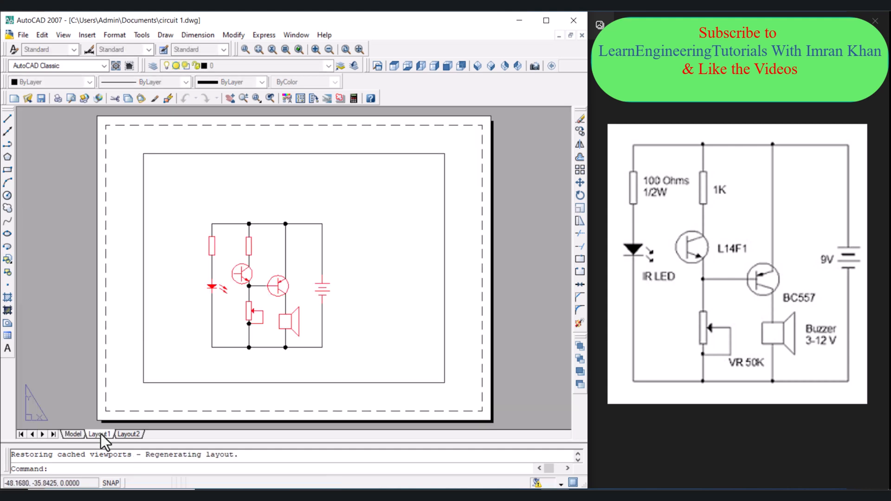
{"action": "scroll", "coordinate": [246, 305], "scroll_direction": "up", "scroll_amount": 2}
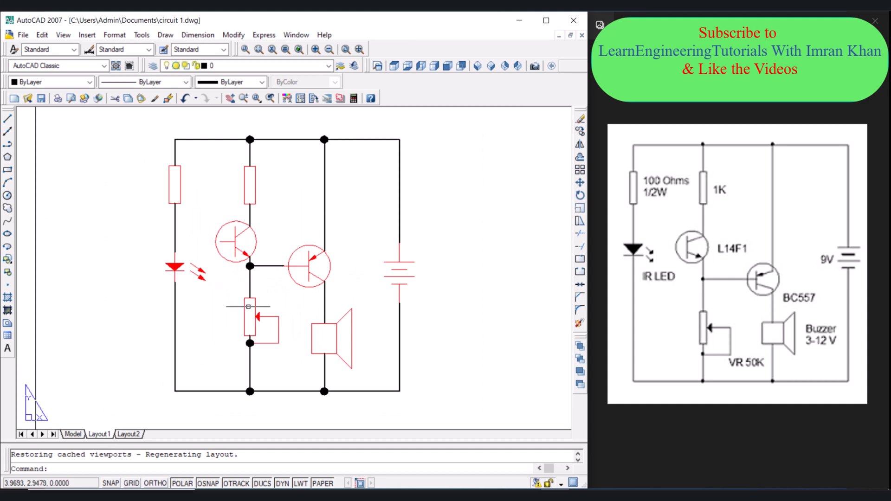
{"action": "scroll", "coordinate": [246, 306], "scroll_direction": "down", "scroll_amount": 2}
{"action": "left_click", "coordinate": [70, 434]}
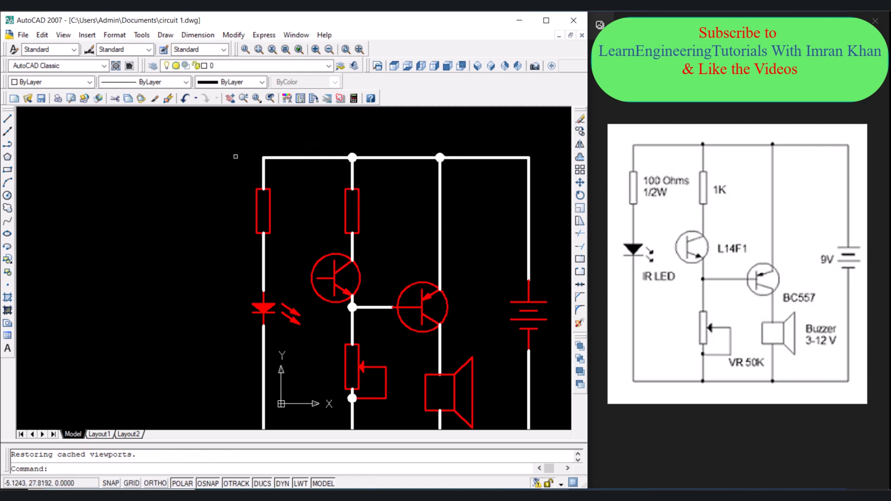
Step: Add multiline text reading "100 Ohms" and "1/2W" on two lines beside the resistor above the LED
{"action": "left_click", "coordinate": [166, 35]}
{"action": "mouse_move", "coordinate": [191, 360]}
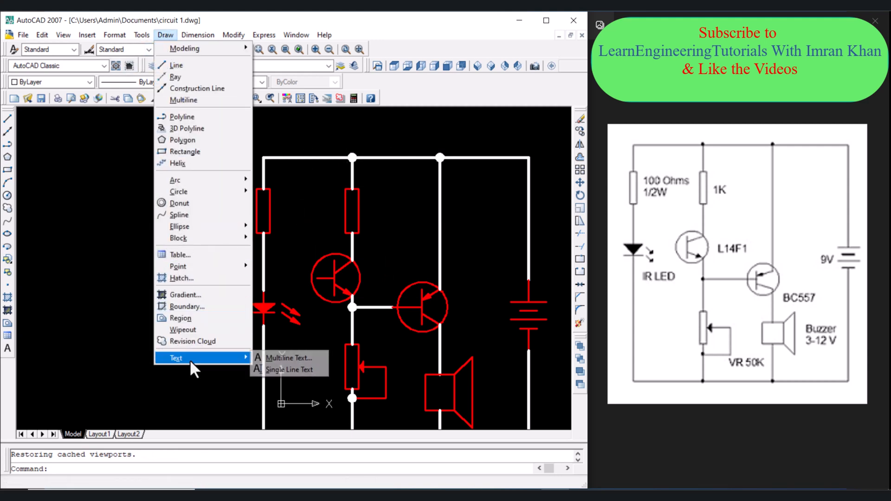
{"action": "left_click", "coordinate": [281, 360]}
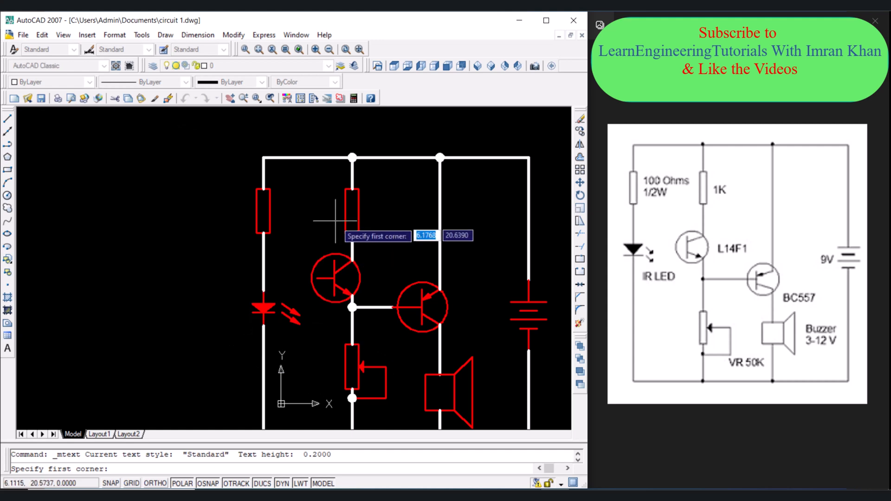
{"action": "left_click", "coordinate": [279, 193]}
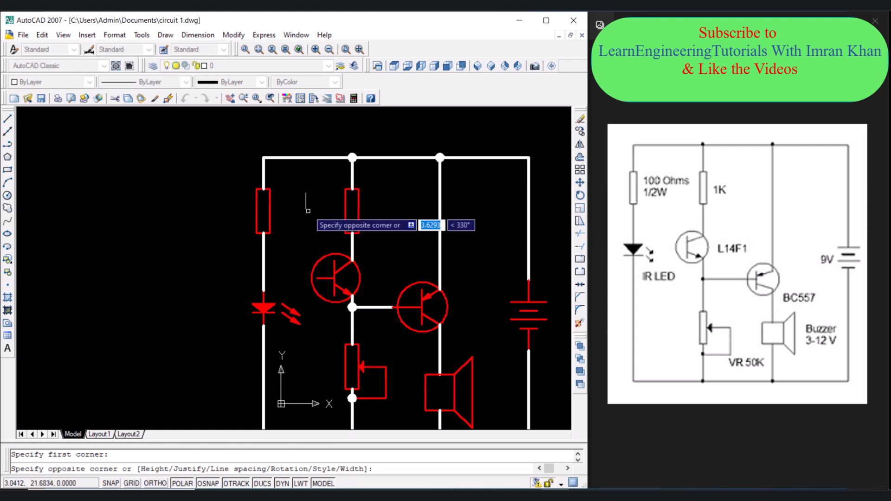
{"action": "left_click", "coordinate": [327, 228]}
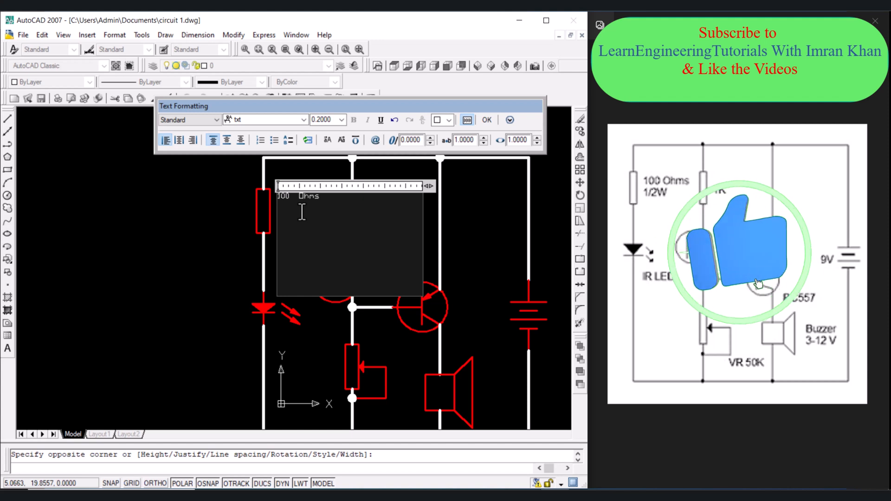
{"action": "type", "text": "1/2 W"}
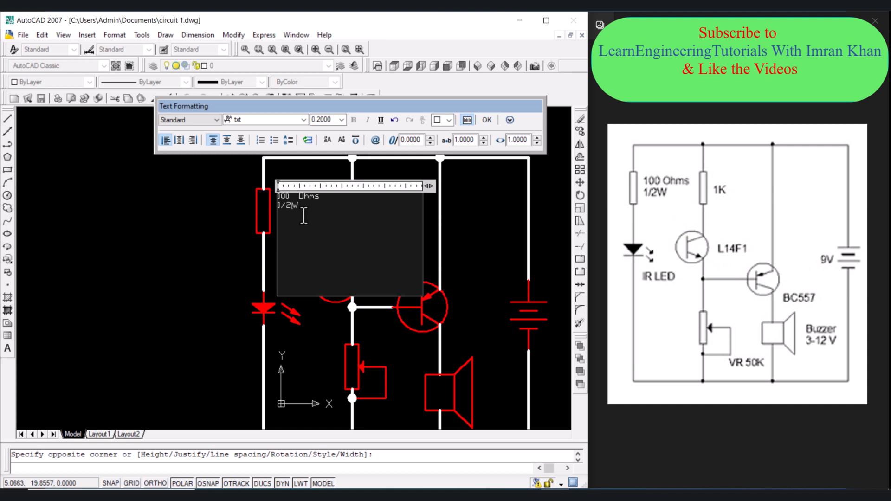
Step: Format the whole resistor label with a text height of 0.5 and the Arial font
{"action": "left_click_drag", "start_coordinate": [284, 204], "coordinate": [277, 203]}
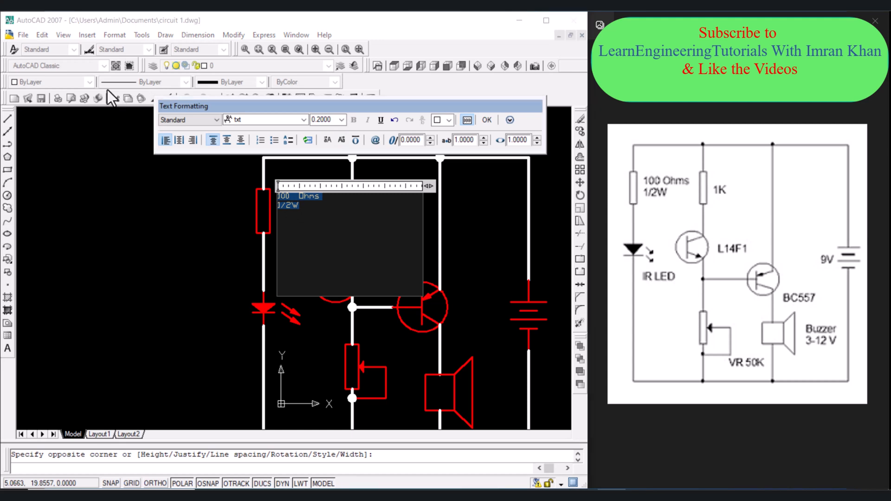
{"action": "double_click", "coordinate": [324, 119]}
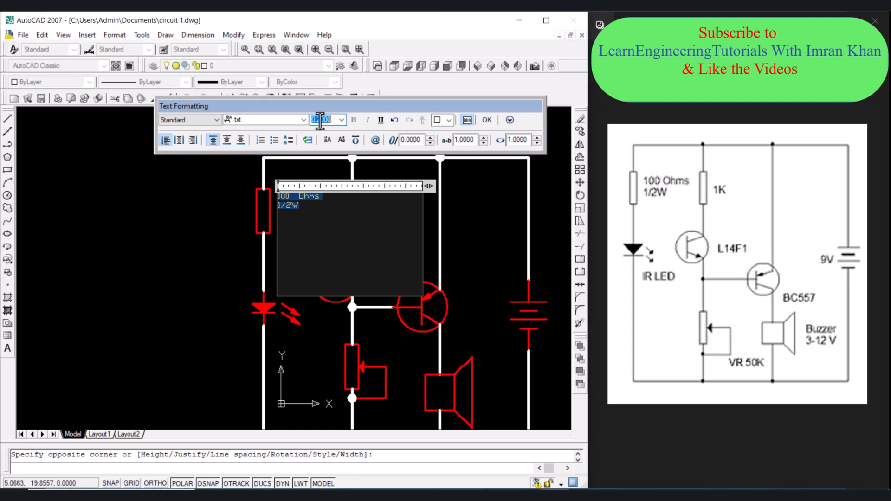
{"action": "type", "text": "0.5"}
{"action": "left_click", "coordinate": [290, 119]}
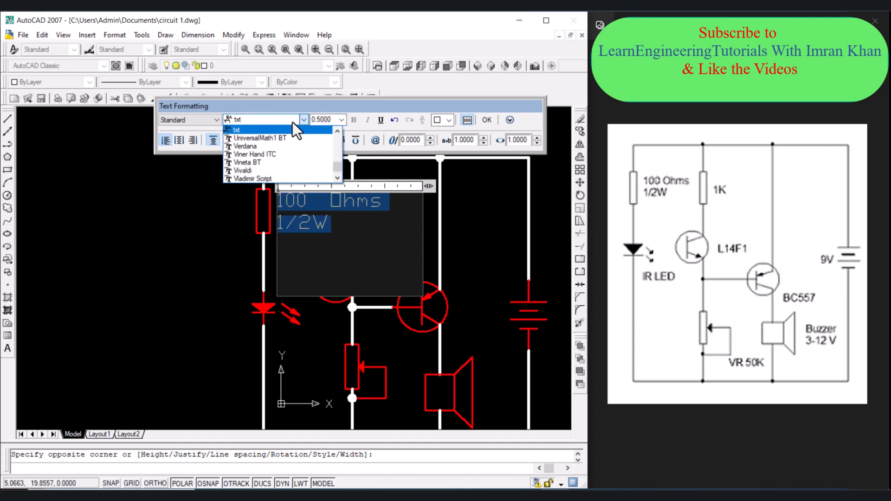
{"action": "key", "text": "a"}
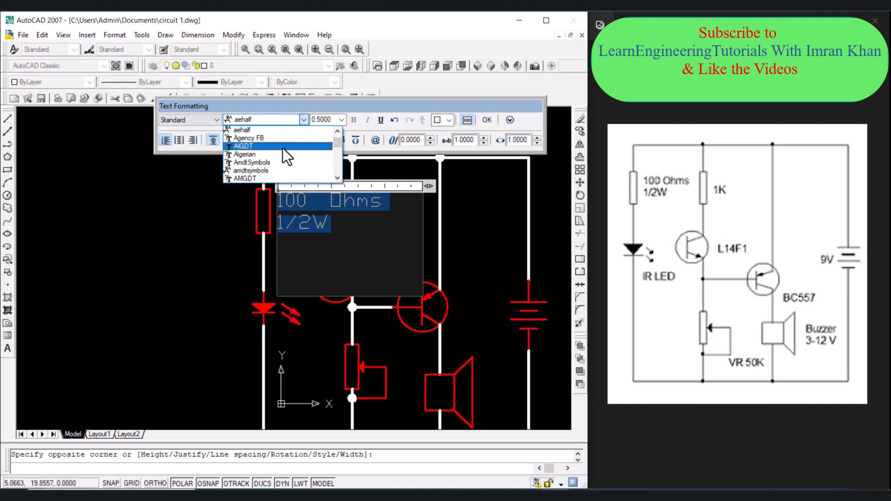
{"action": "scroll", "coordinate": [276, 174], "scroll_direction": "down", "scroll_amount": 2}
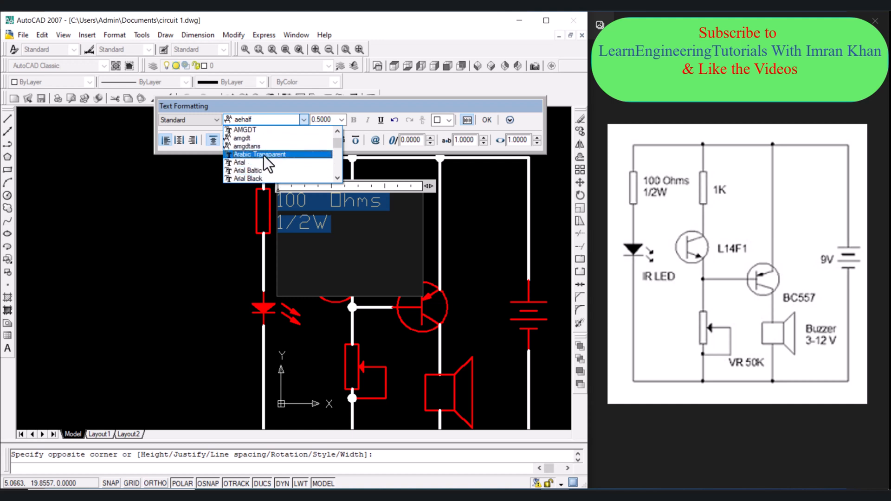
{"action": "left_click", "coordinate": [263, 159]}
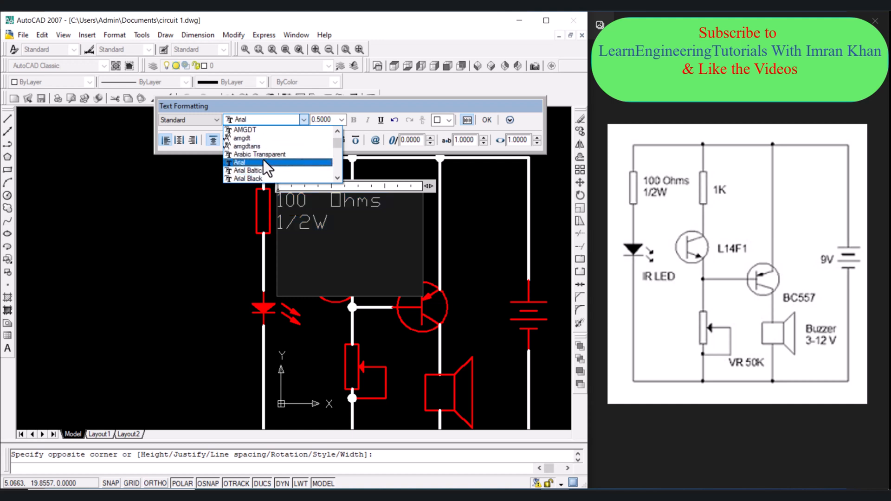
{"action": "left_click", "coordinate": [332, 197]}
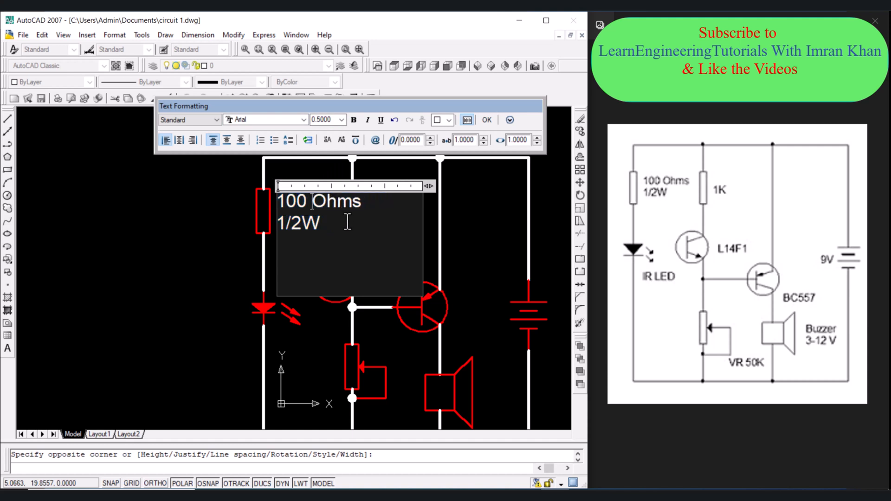
Step: Set the resistor label's text height to 0.3 and finish the text
{"action": "left_click_drag", "start_coordinate": [322, 223], "coordinate": [276, 211]}
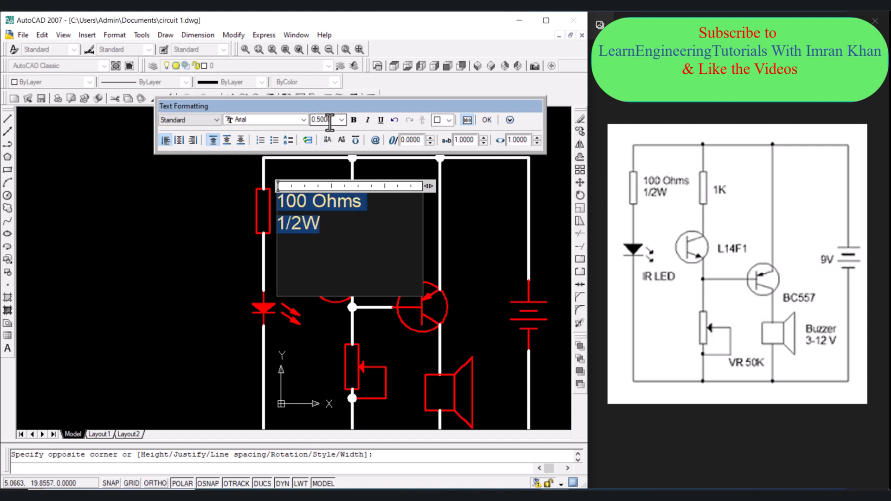
{"action": "double_click", "coordinate": [315, 119]}
{"action": "type", "text": "0.3"}
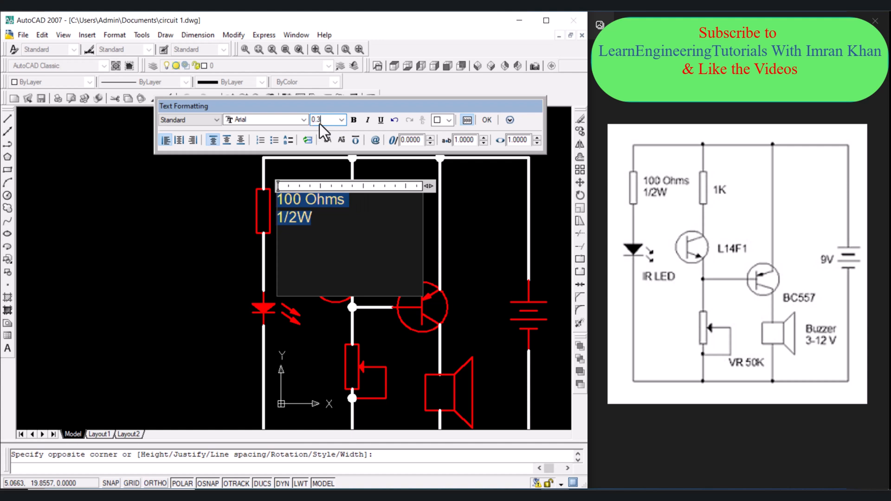
{"action": "key", "text": "Return"}
{"action": "left_click", "coordinate": [487, 120]}
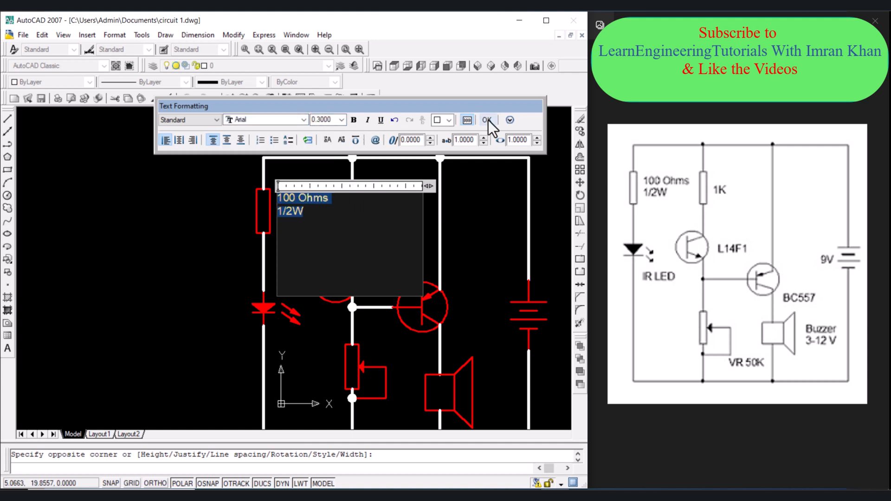
{"action": "left_click", "coordinate": [488, 120]}
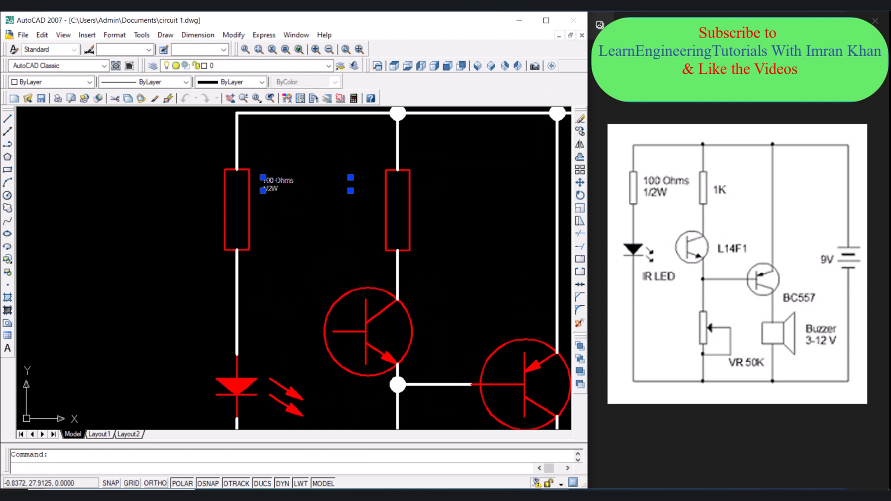
Step: Reopen the resistor label for editing and set its "100 Ohms" text height to 1
{"action": "double_click", "coordinate": [269, 182]}
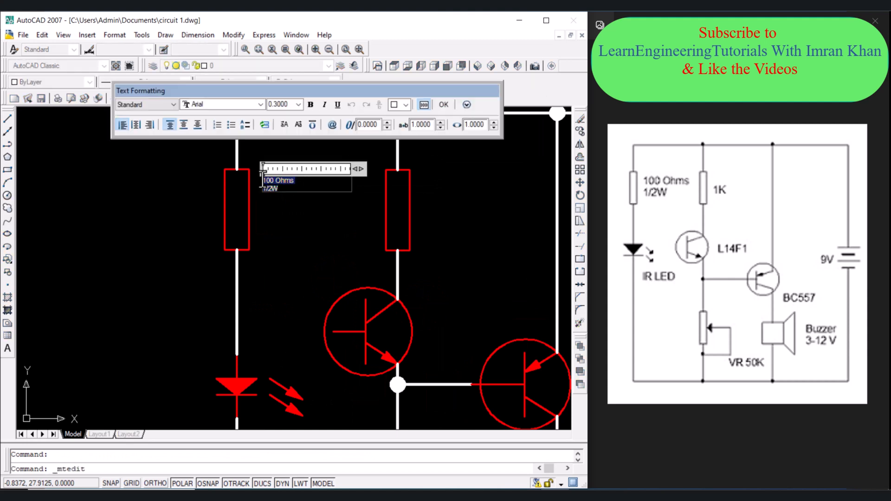
{"action": "double_click", "coordinate": [293, 104]}
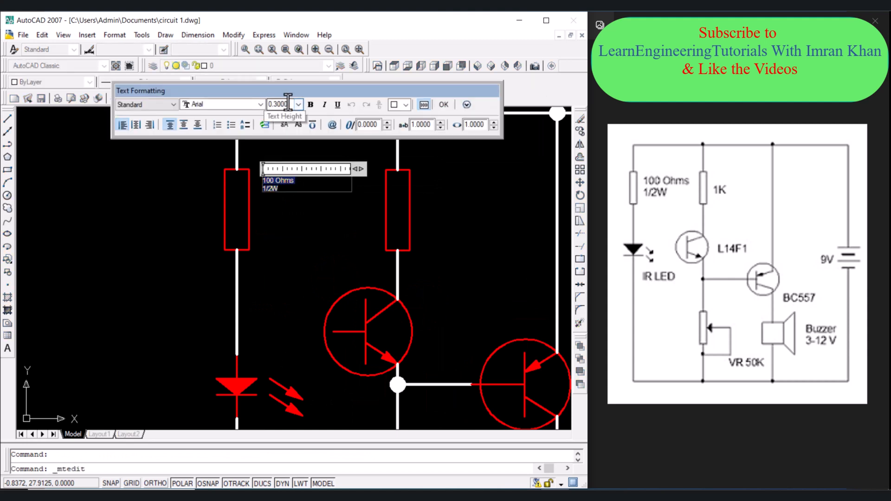
{"action": "type", "text": "1"}
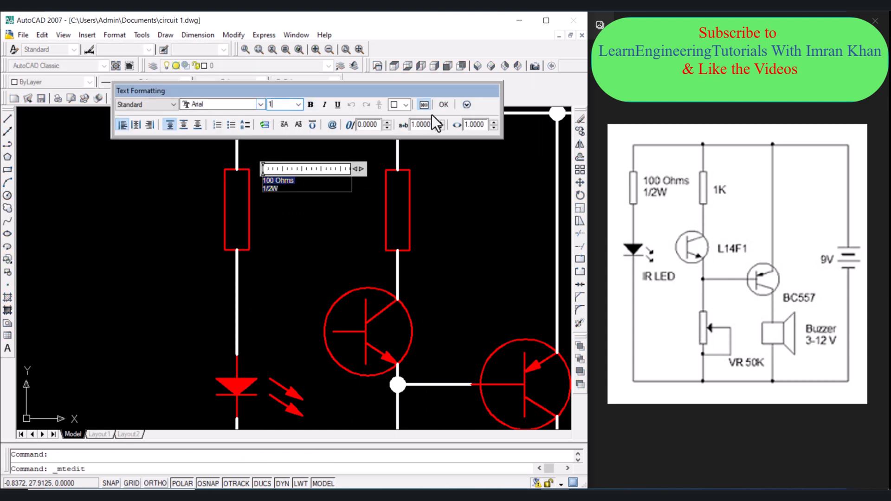
{"action": "left_click", "coordinate": [443, 104]}
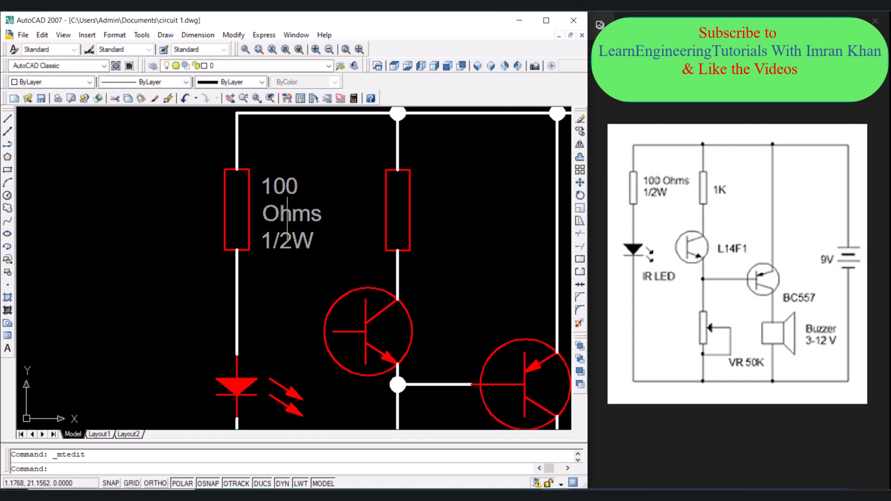
Step: Widen the label's text frame toward the second resistor so "100 Ohms" fits on one line
{"action": "left_click", "coordinate": [351, 177]}
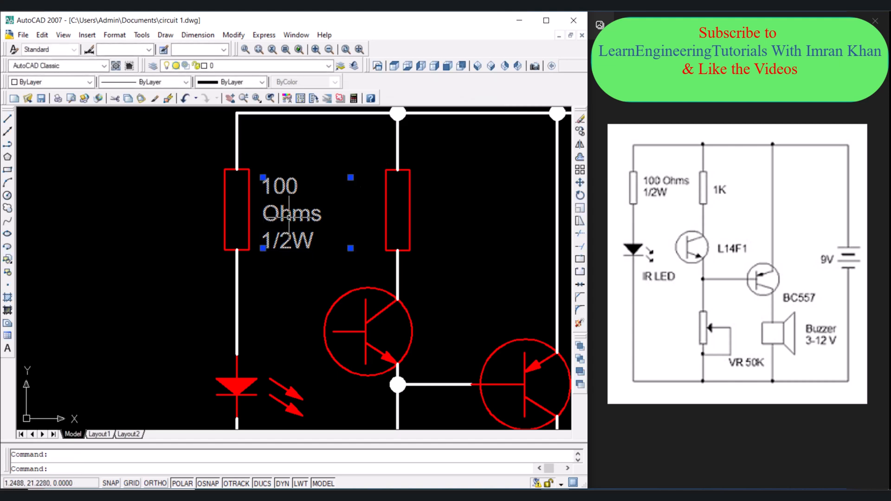
{"action": "left_click", "coordinate": [350, 177]}
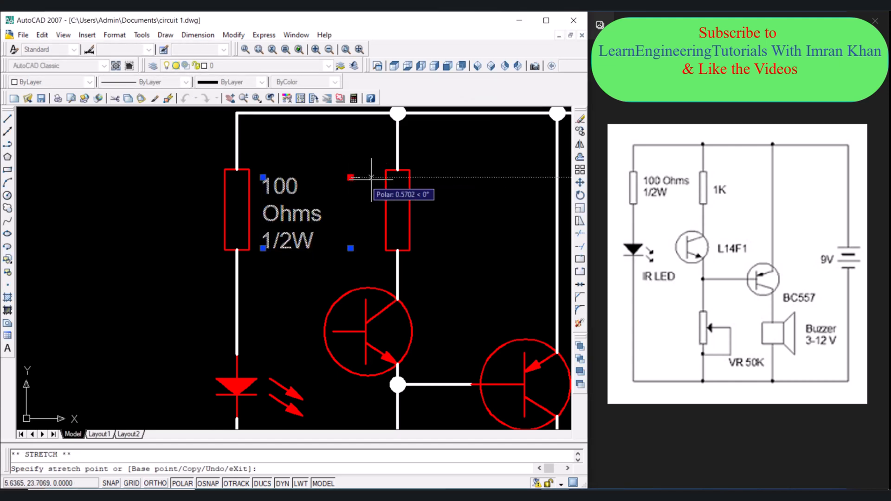
{"action": "left_click", "coordinate": [380, 177]}
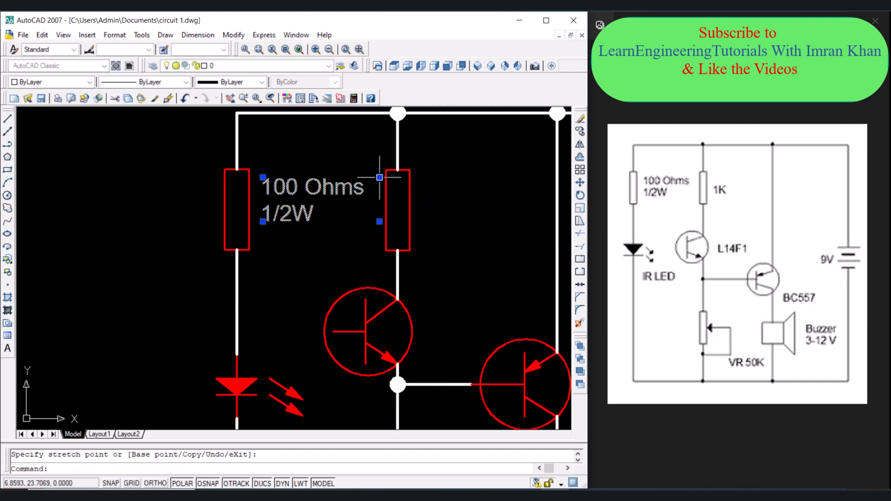
{"action": "key", "text": "Escape"}
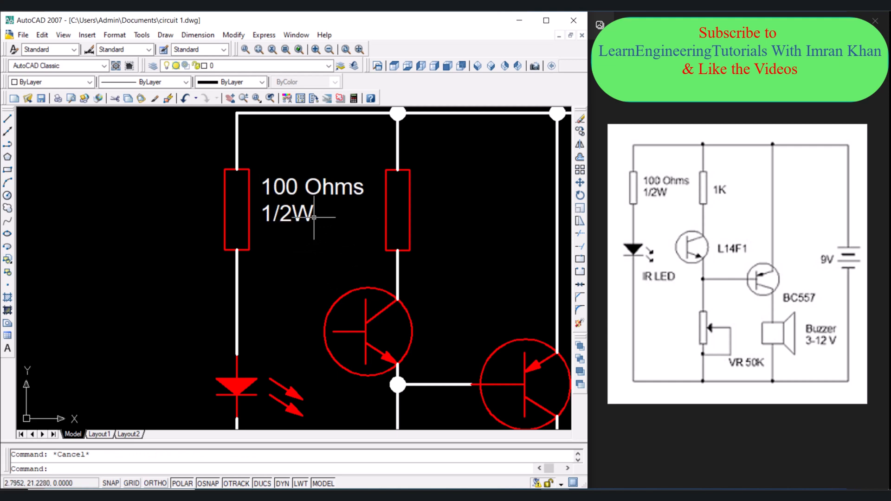
Step: Copy the "100 Ohms 1/2W" label from its upper corner straight down to just below the LED
{"action": "scroll", "coordinate": [318, 195], "scroll_direction": "down", "scroll_amount": 4}
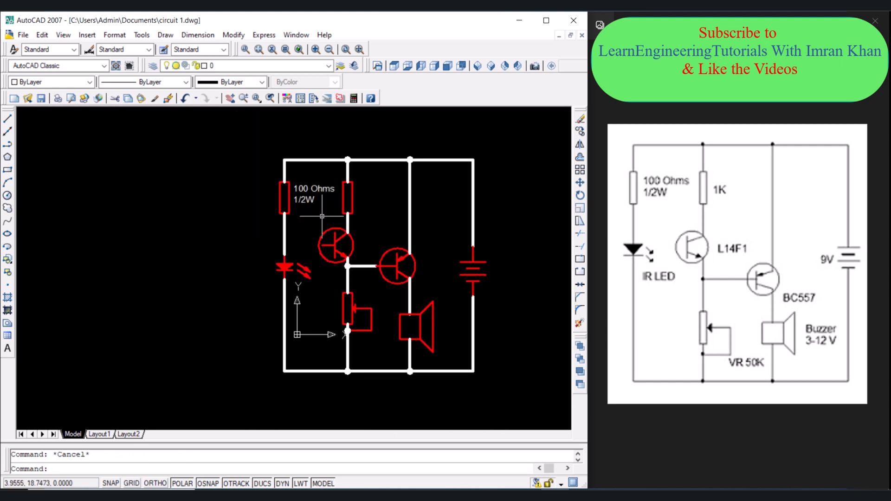
{"action": "scroll", "coordinate": [320, 204], "scroll_direction": "up", "scroll_amount": 1}
{"action": "left_click", "coordinate": [304, 197]}
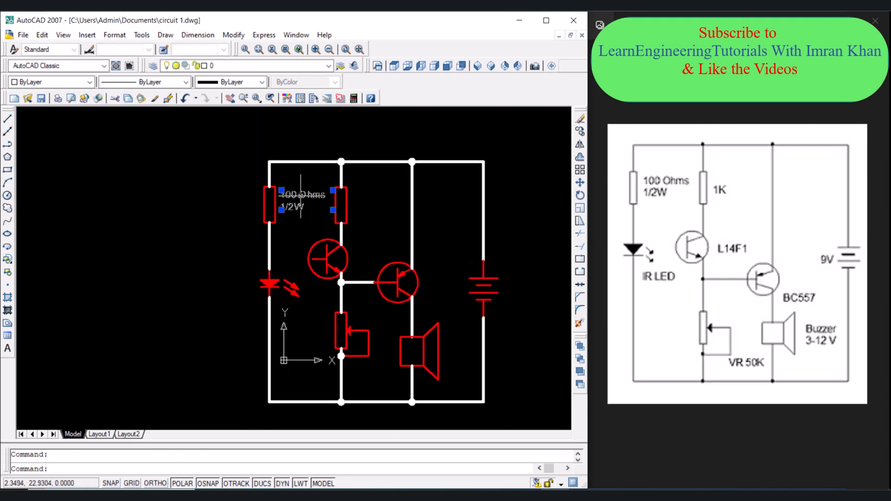
{"action": "left_click", "coordinate": [579, 132]}
{"action": "scroll", "coordinate": [275, 180], "scroll_direction": "up", "scroll_amount": 2}
{"action": "left_click", "coordinate": [274, 181]}
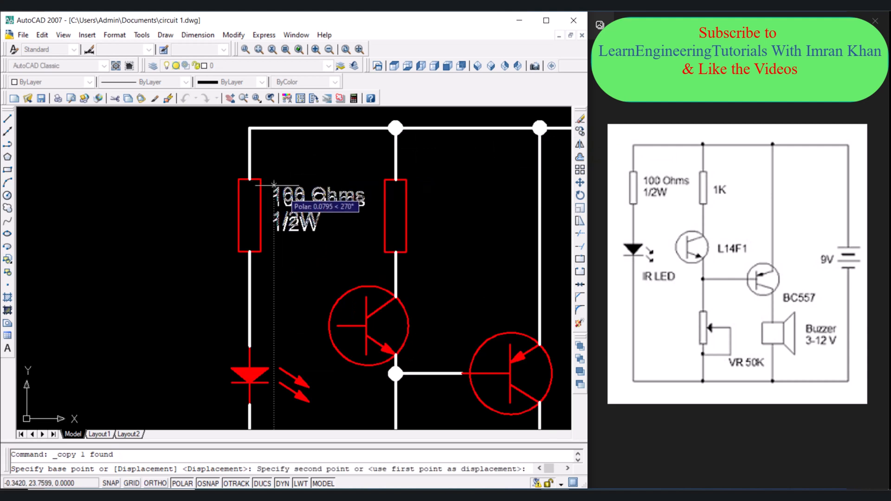
{"action": "scroll", "coordinate": [291, 209], "scroll_direction": "down", "scroll_amount": 4}
{"action": "scroll", "coordinate": [285, 305], "scroll_direction": "up", "scroll_amount": 5}
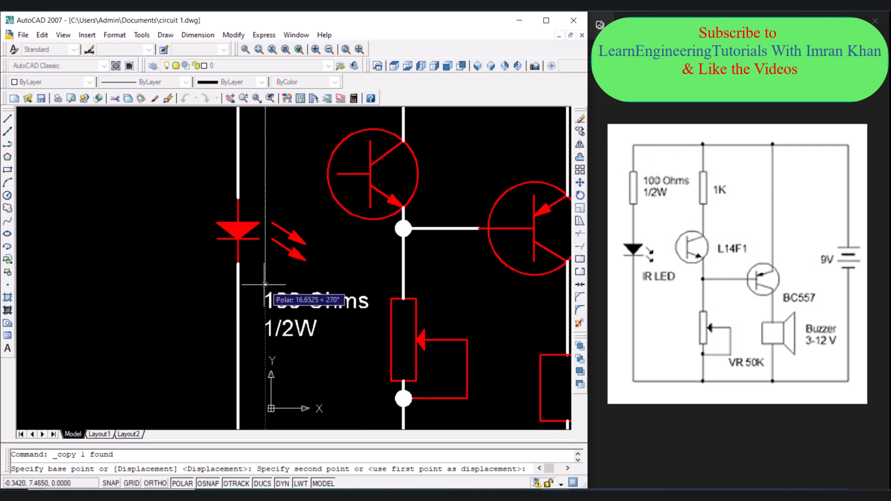
{"action": "left_click", "coordinate": [264, 284]}
Step: Place further copies of the label beside the second resistor and beside each of the two transistors
{"action": "scroll", "coordinate": [265, 284], "scroll_direction": "down", "scroll_amount": 4}
{"action": "scroll", "coordinate": [330, 181], "scroll_direction": "up", "scroll_amount": 3}
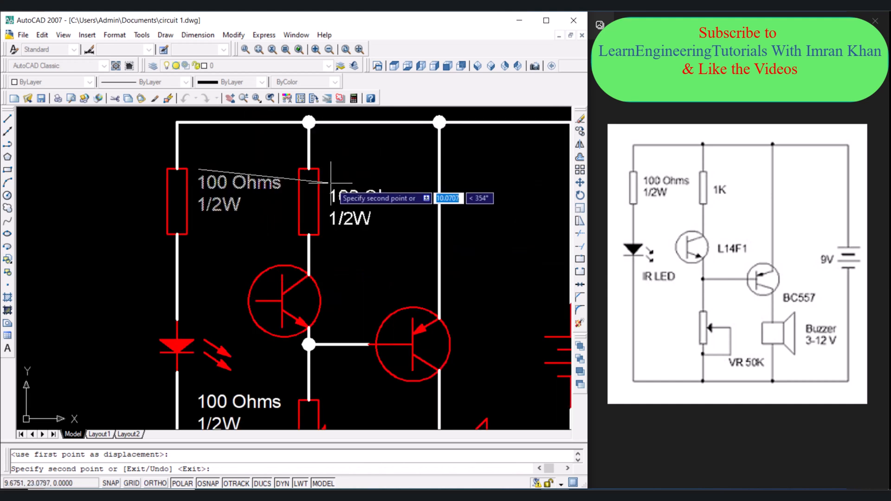
{"action": "left_click", "coordinate": [330, 182]}
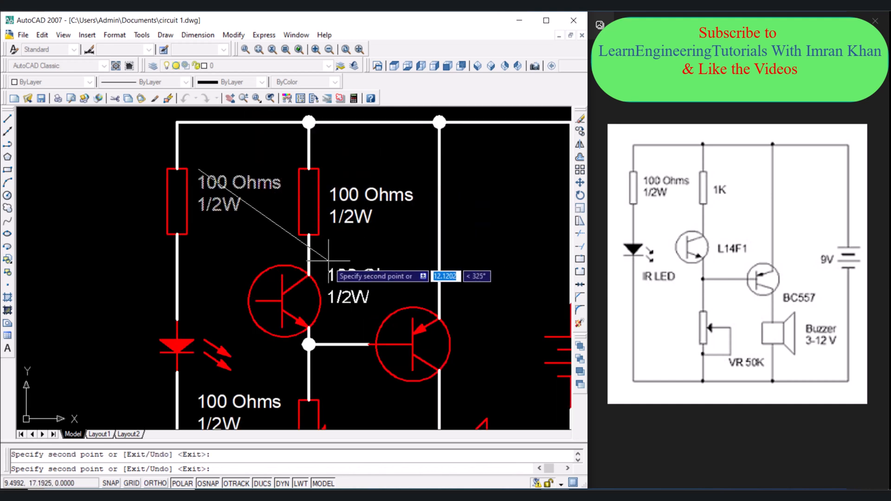
{"action": "left_click", "coordinate": [325, 258]}
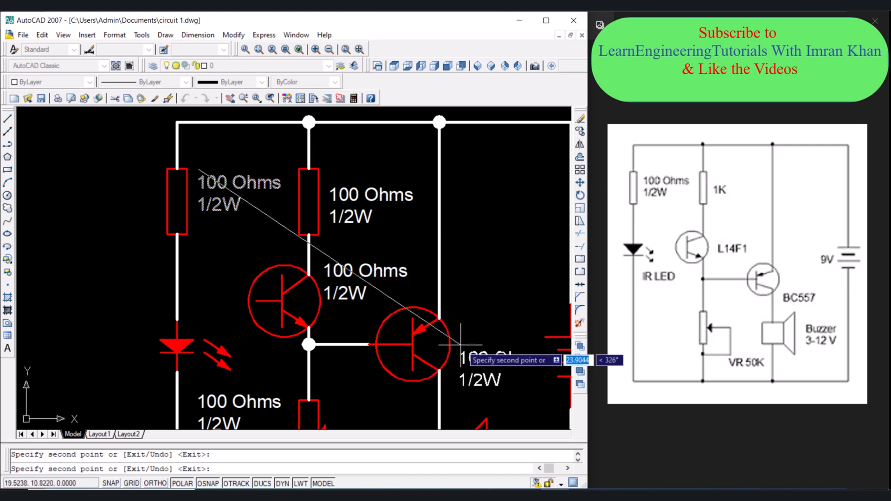
{"action": "left_click", "coordinate": [462, 346]}
Step: Place label copies beside the buzzer, below the variable resistor and next to the battery, and finish copying
{"action": "scroll", "coordinate": [389, 194], "scroll_direction": "down", "scroll_amount": 2}
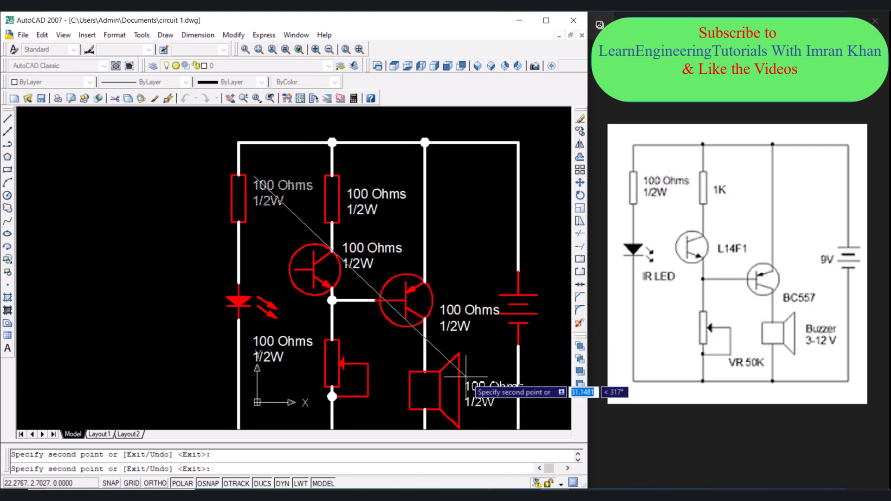
{"action": "left_click", "coordinate": [466, 378]}
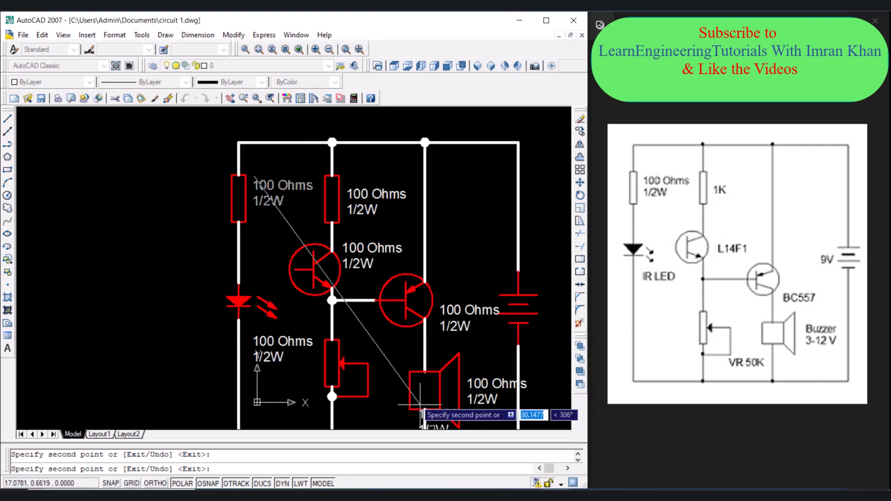
{"action": "scroll", "coordinate": [421, 338], "scroll_direction": "up", "scroll_amount": 1}
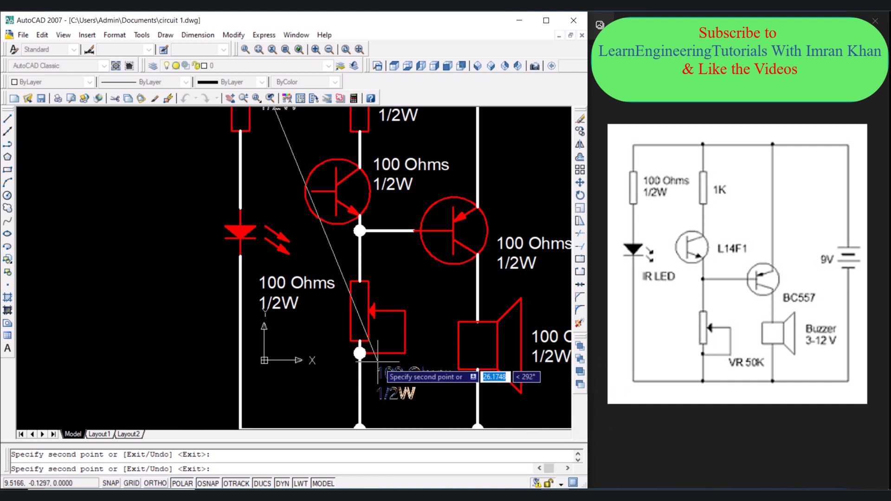
{"action": "left_click", "coordinate": [379, 364]}
{"action": "scroll", "coordinate": [378, 360], "scroll_direction": "down", "scroll_amount": 2}
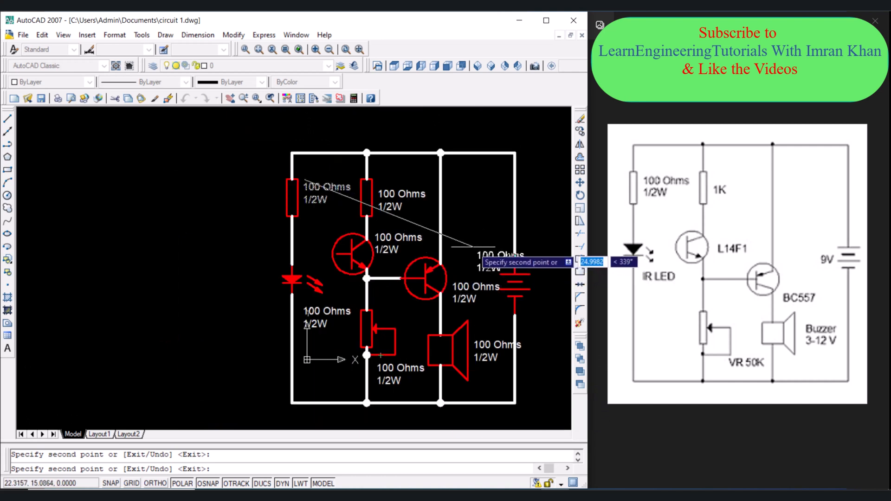
{"action": "left_click", "coordinate": [473, 247]}
{"action": "key", "text": "Return"}
Step: Shorten the vertical wire above the battery by stretching its lower end up to the wire's former midpoint
{"action": "scroll", "coordinate": [514, 280], "scroll_direction": "up", "scroll_amount": 4}
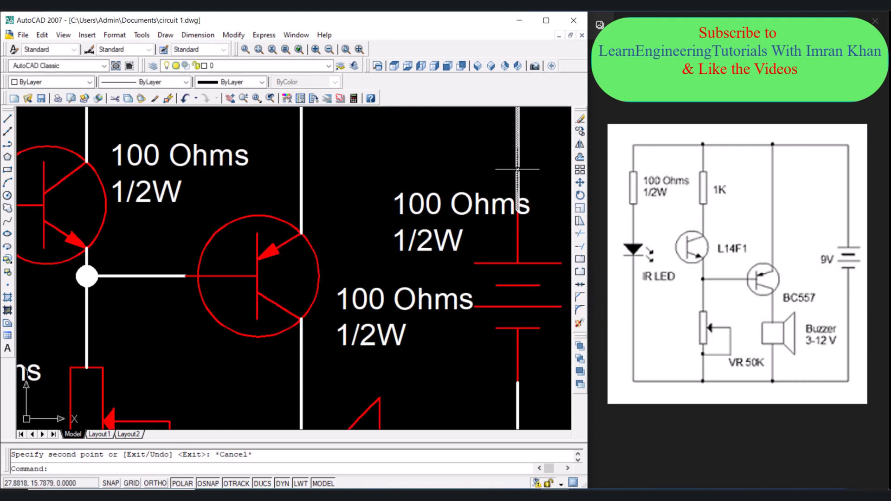
{"action": "scroll", "coordinate": [519, 209], "scroll_direction": "down", "scroll_amount": 4}
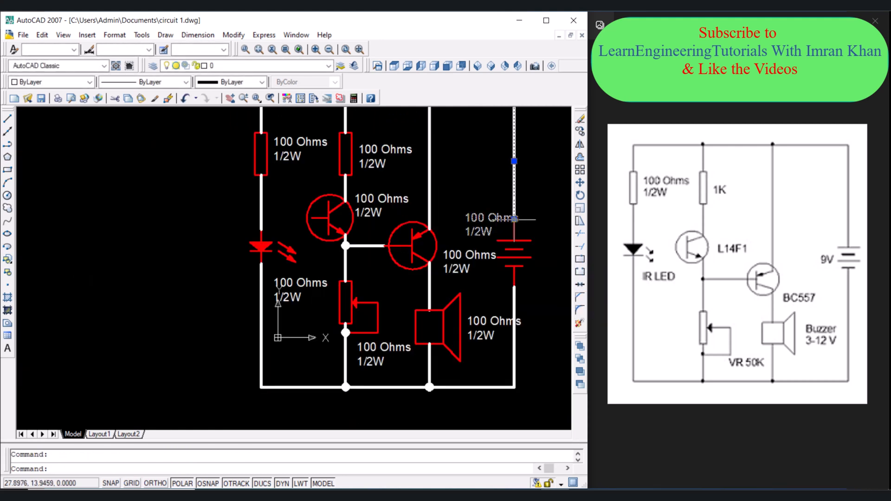
{"action": "left_click", "coordinate": [514, 218]}
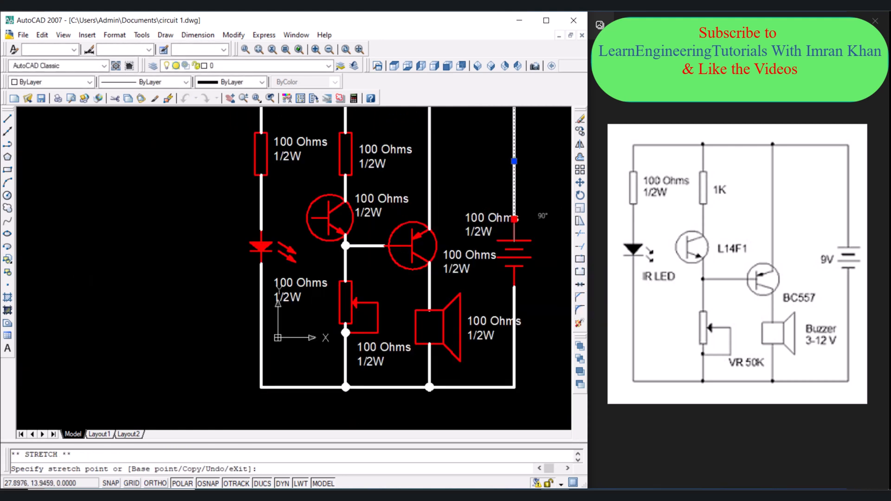
{"action": "left_click", "coordinate": [514, 161]}
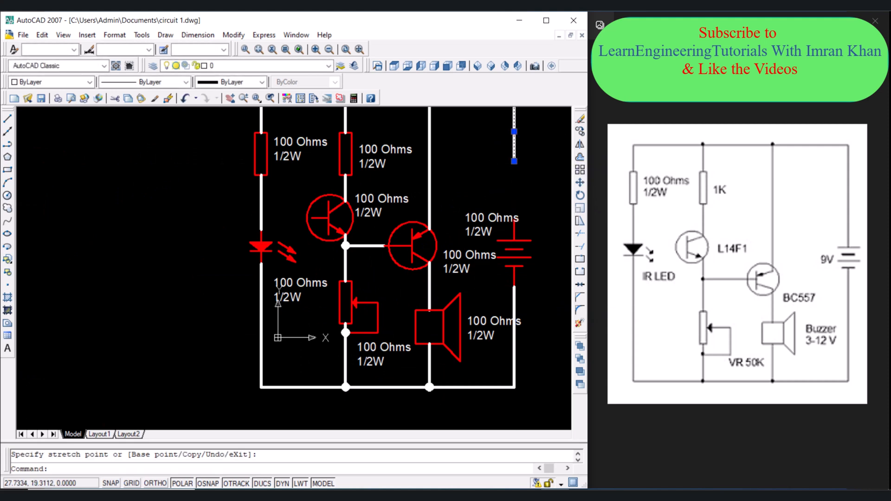
{"action": "key", "text": "Escape"}
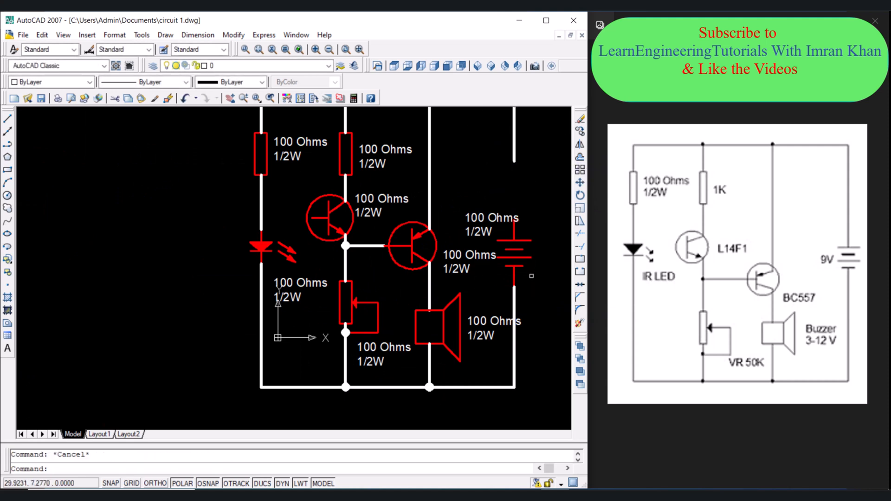
Step: Move the battery symbol up so its top terminal meets the lower end of the shortened wire
{"action": "left_click", "coordinate": [500, 251]}
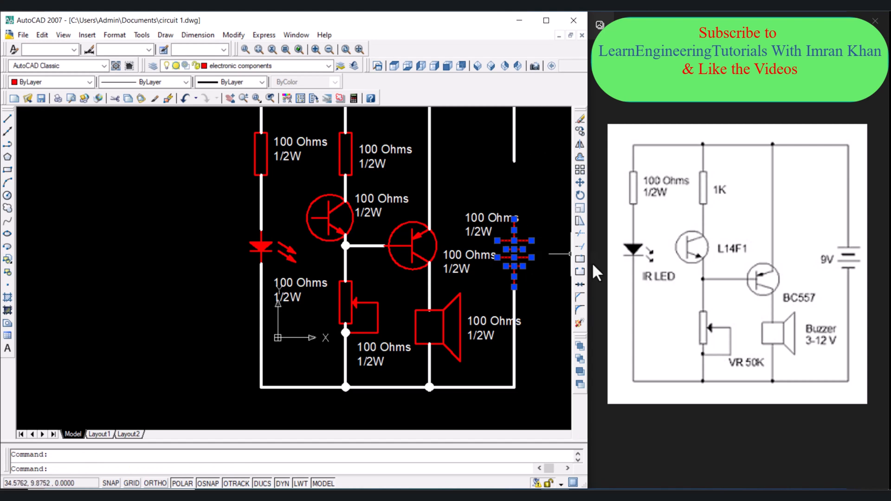
{"action": "left_click", "coordinate": [579, 182]}
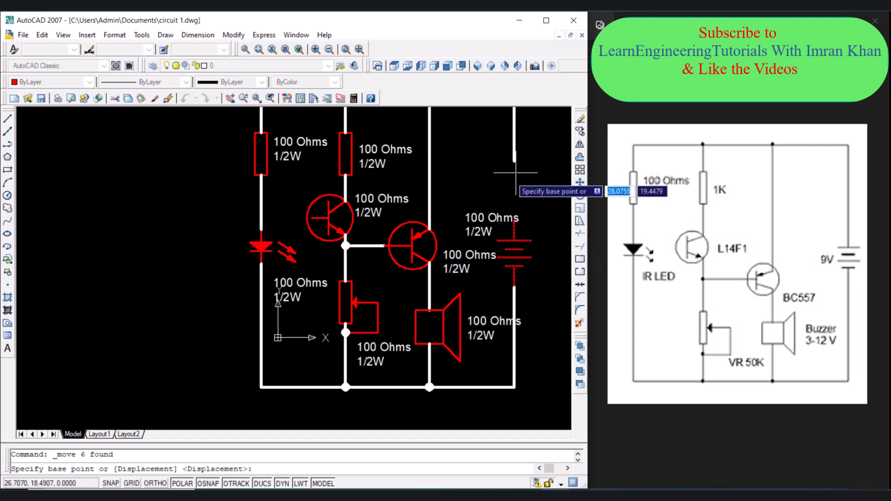
{"action": "left_click", "coordinate": [514, 219]}
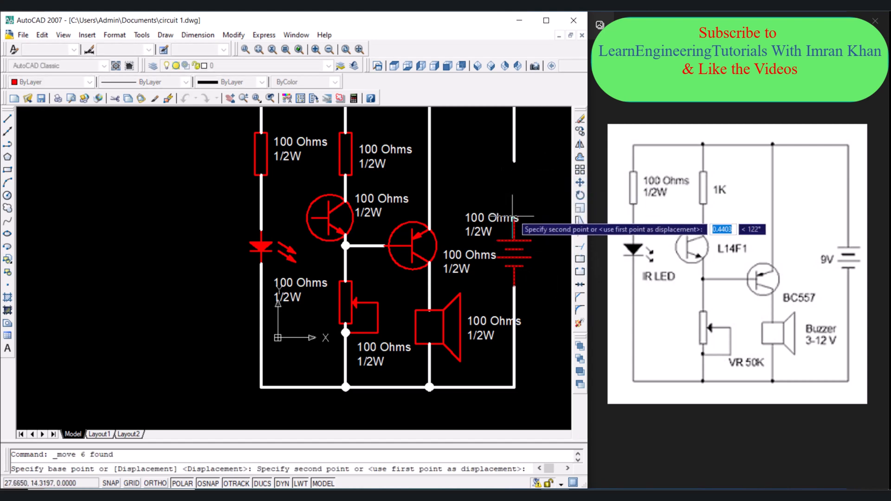
{"action": "left_click", "coordinate": [514, 162]}
Step: Stretch the upper end of the wire below the battery up to the battery symbol
{"action": "left_click", "coordinate": [514, 292]}
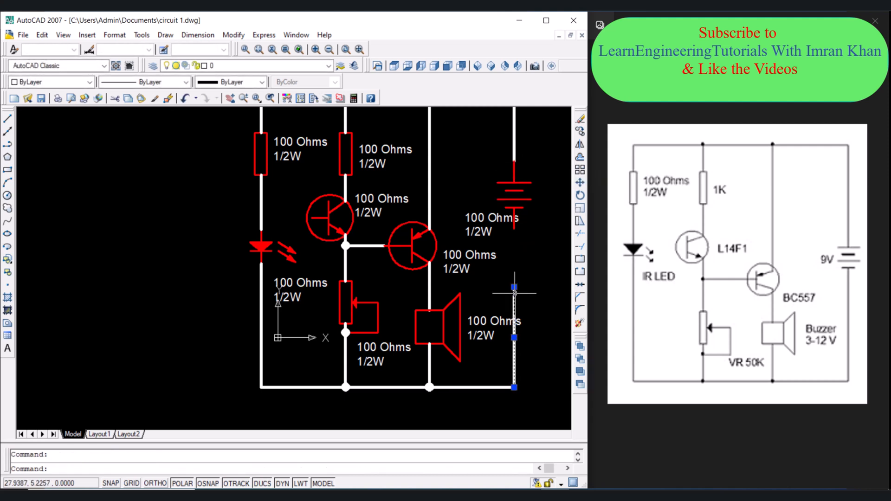
{"action": "left_click", "coordinate": [513, 287]}
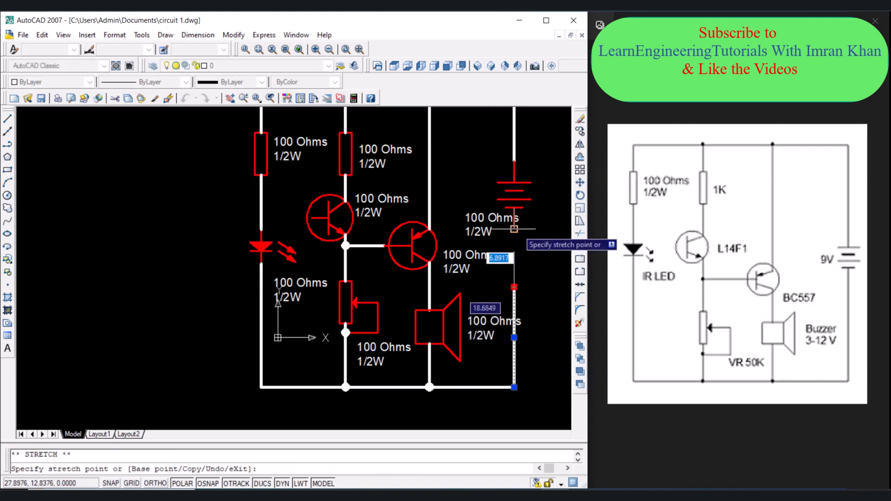
{"action": "left_click", "coordinate": [514, 207]}
{"action": "key", "text": "Escape"}
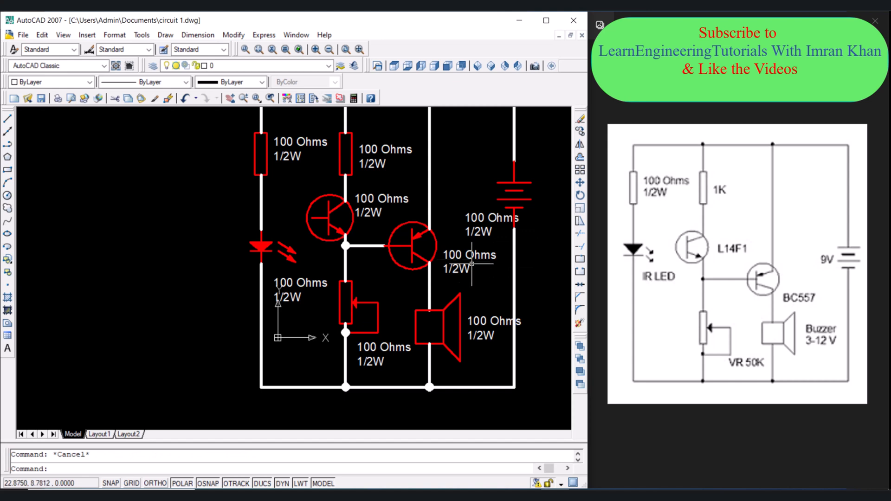
Step: Move the battery's label up and to the left so it sits beside the battery symbol
{"action": "left_click", "coordinate": [483, 216]}
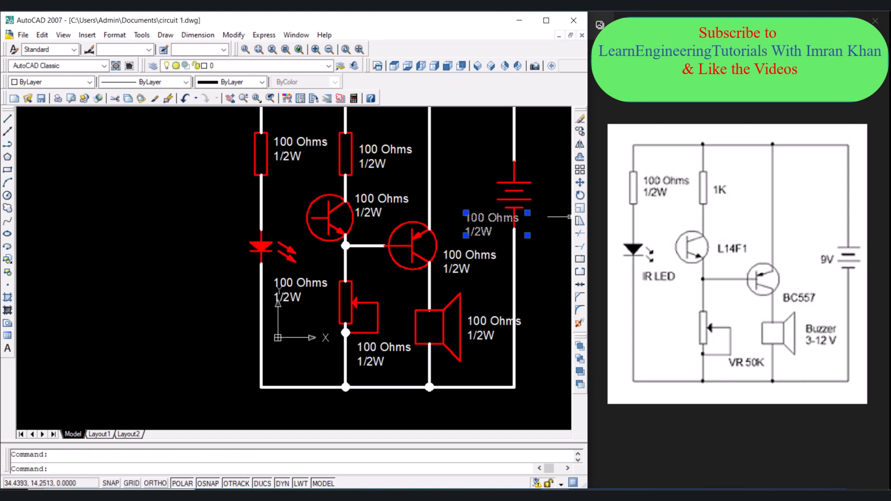
{"action": "left_click", "coordinate": [580, 183]}
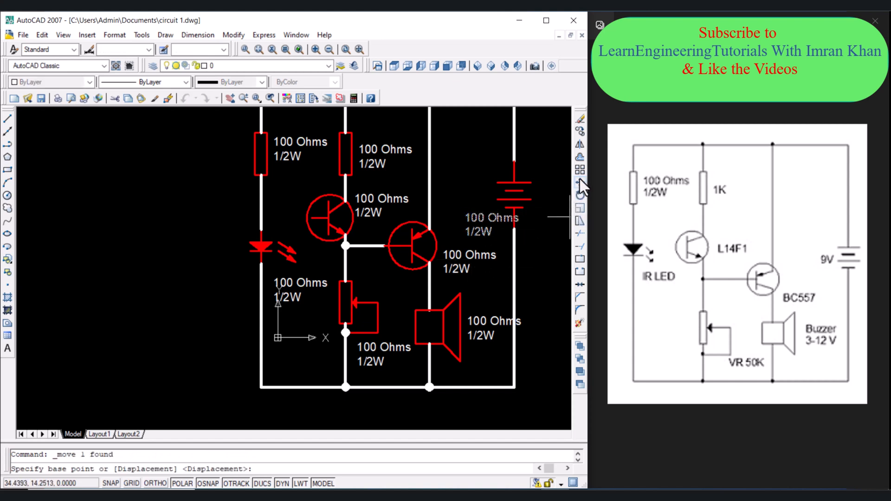
{"action": "left_click", "coordinate": [467, 216]}
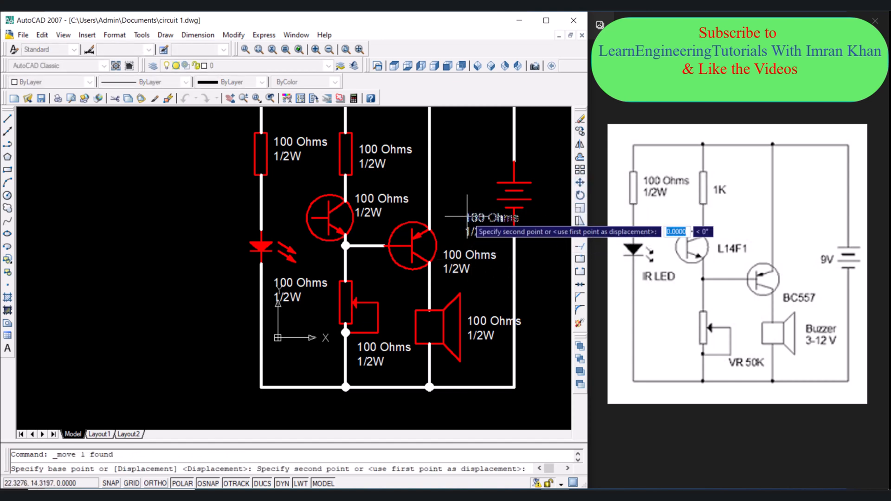
{"action": "left_click", "coordinate": [451, 189]}
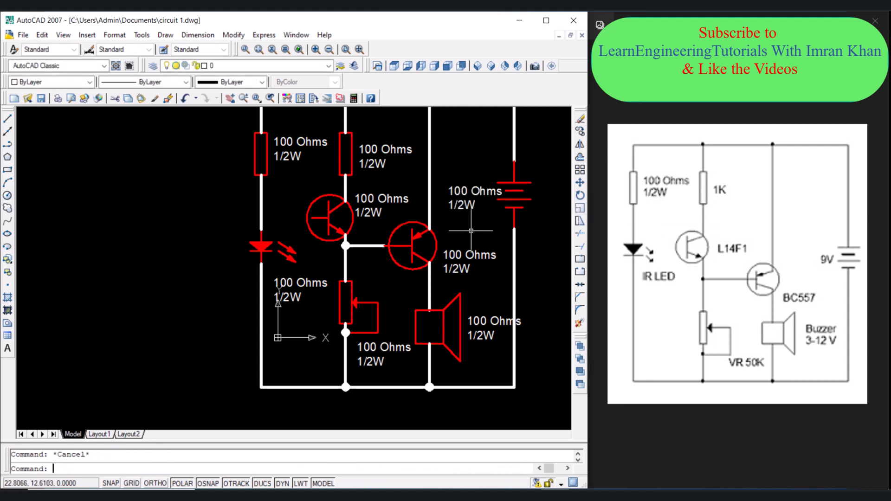
Step: Replace the text of the label below the LED with "IR LED"
{"action": "left_click", "coordinate": [281, 288]}
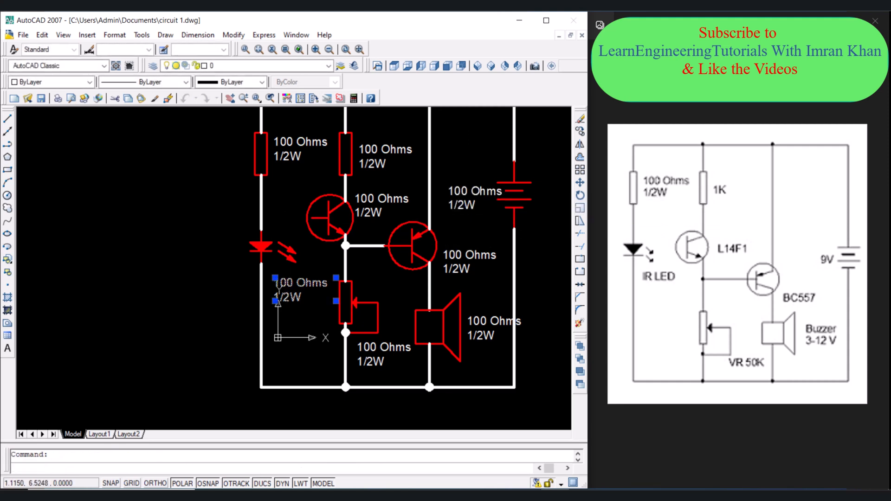
{"action": "double_click", "coordinate": [280, 287]}
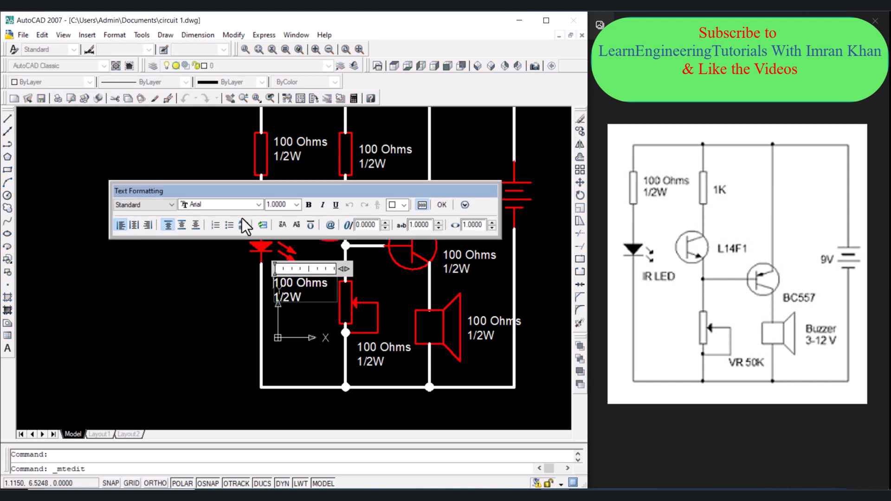
{"action": "left_click_drag", "start_coordinate": [301, 300], "coordinate": [273, 283]}
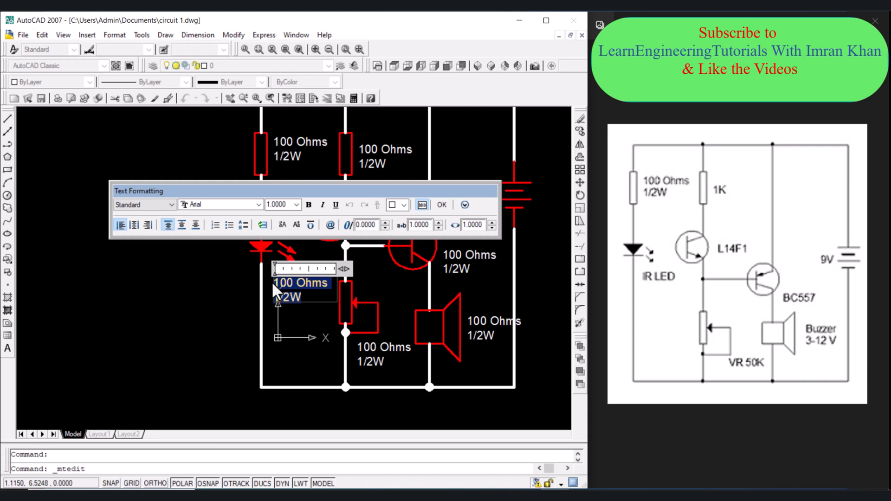
{"action": "key", "text": "Delete"}
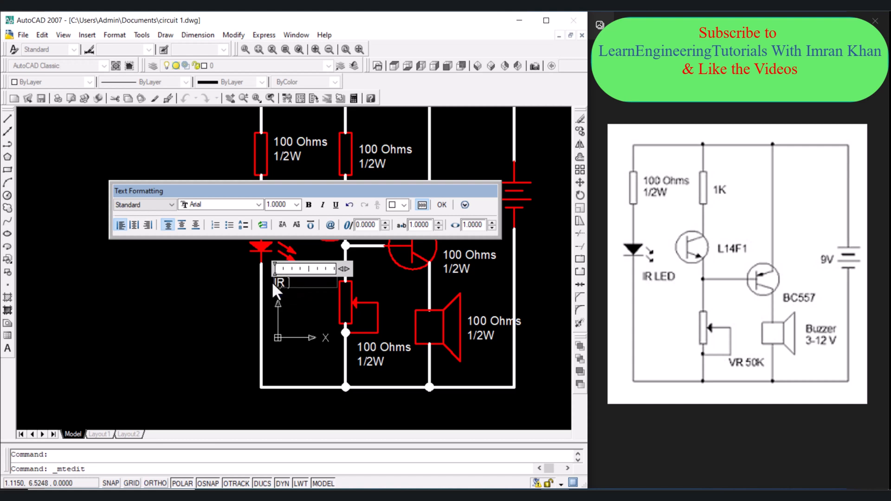
{"action": "type", "text": "IR LED"}
{"action": "left_click", "coordinate": [442, 205]}
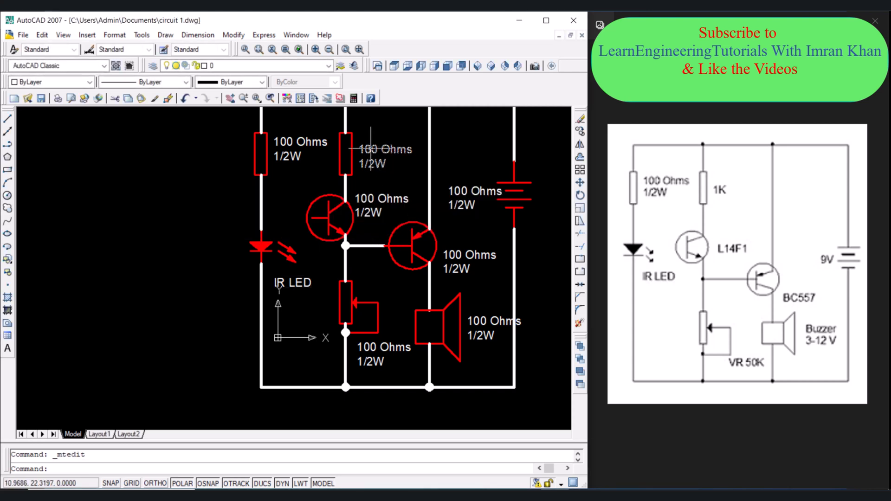
Step: Replace the text of the label beside the resistor above the upper transistor with "1K"
{"action": "double_click", "coordinate": [380, 153]}
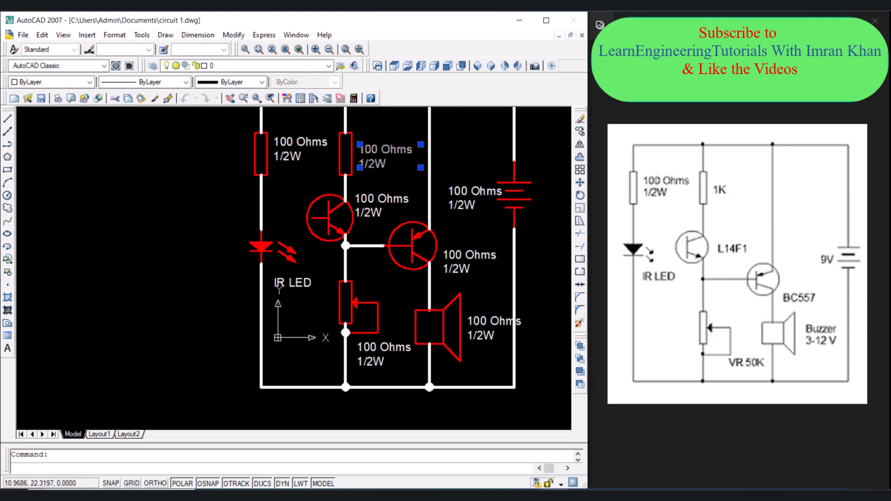
{"action": "left_click_drag", "start_coordinate": [392, 164], "coordinate": [353, 155]}
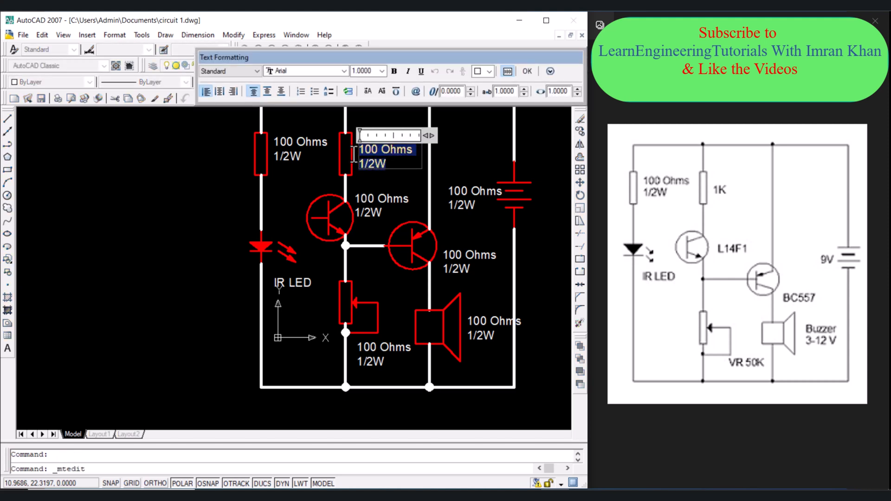
{"action": "key", "text": "Delete"}
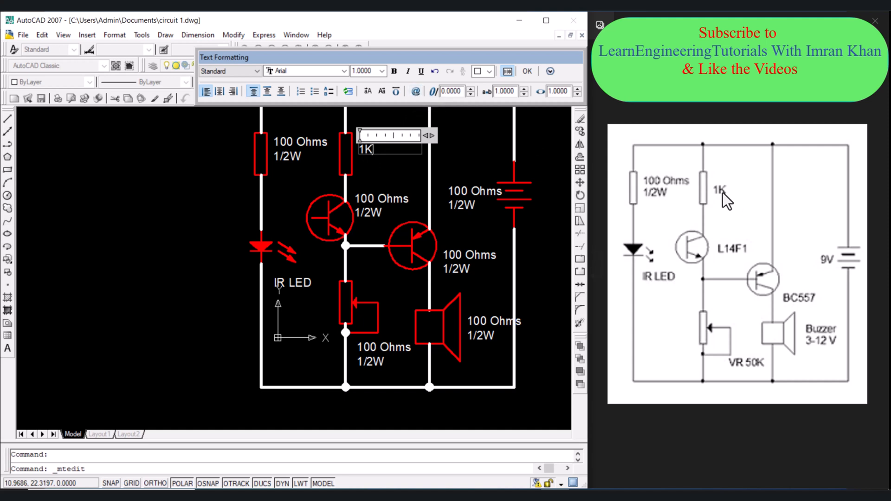
Step: Append a space and the Greek capital omega (Ω) from the Arial character map to the 1K resistor label
{"action": "left_click", "coordinate": [416, 95]}
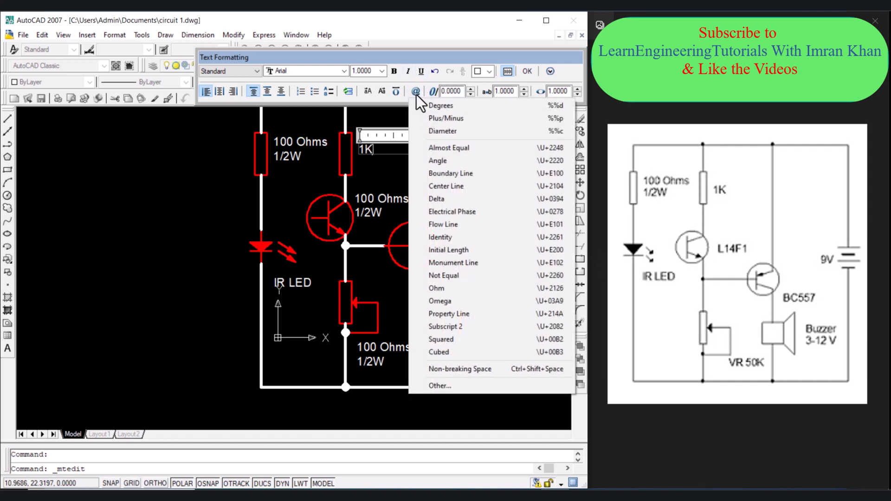
{"action": "left_click", "coordinate": [442, 387]}
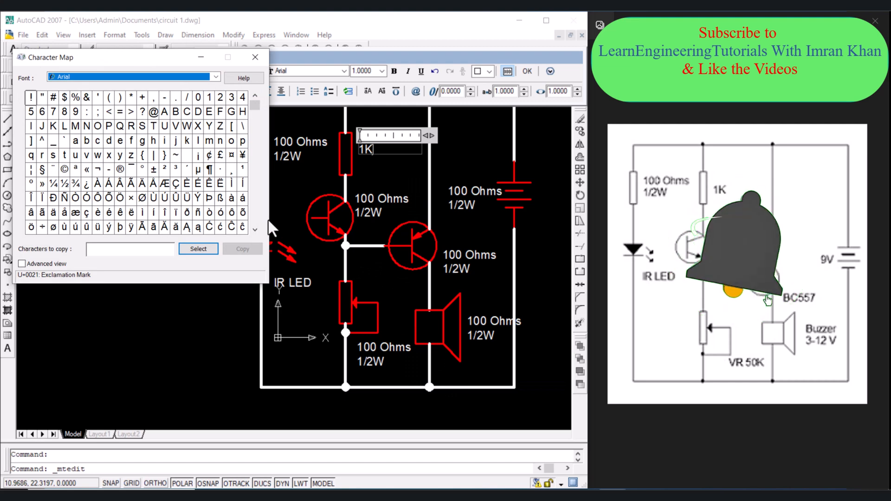
{"action": "left_click", "coordinate": [255, 214]}
{"action": "left_click", "coordinate": [254, 213]}
{"action": "left_click", "coordinate": [254, 213]}
{"action": "left_click", "coordinate": [254, 213]}
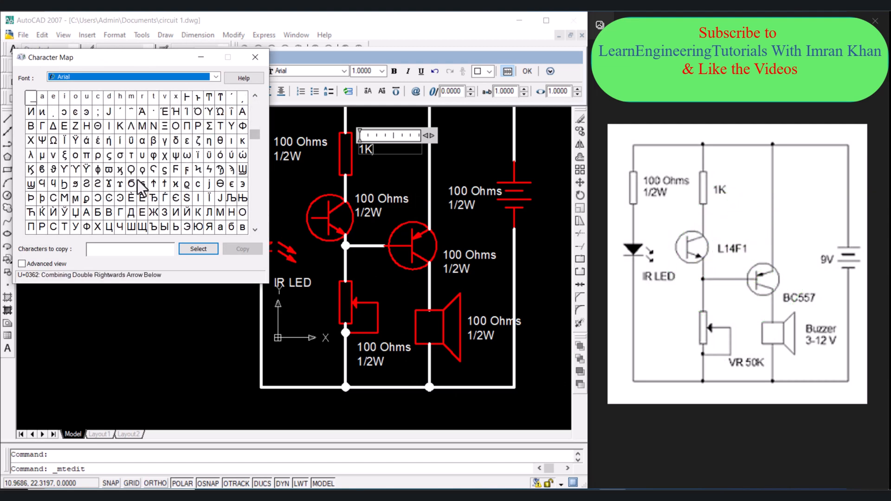
{"action": "left_click", "coordinate": [53, 140]}
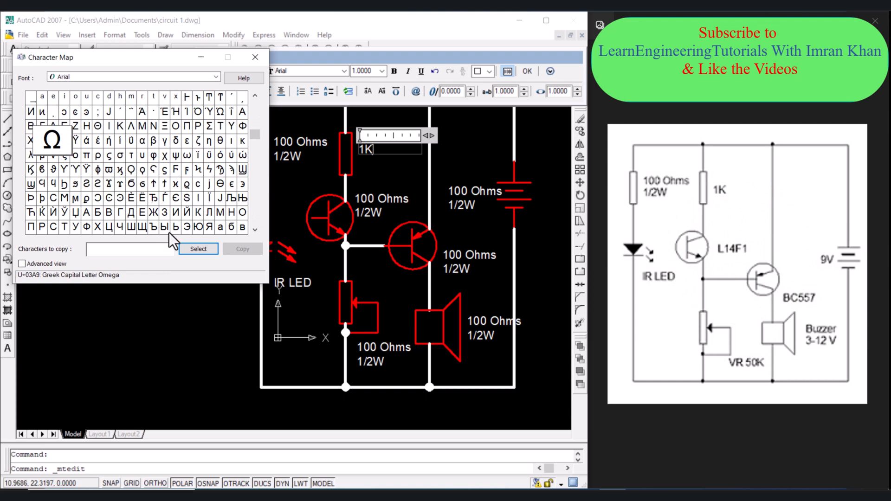
{"action": "left_click", "coordinate": [198, 249]}
{"action": "left_click", "coordinate": [239, 249]}
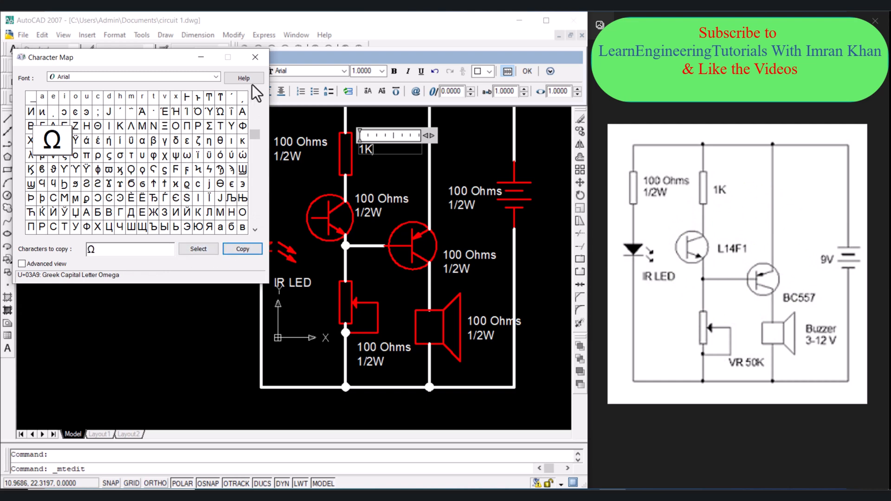
{"action": "left_click", "coordinate": [255, 57]}
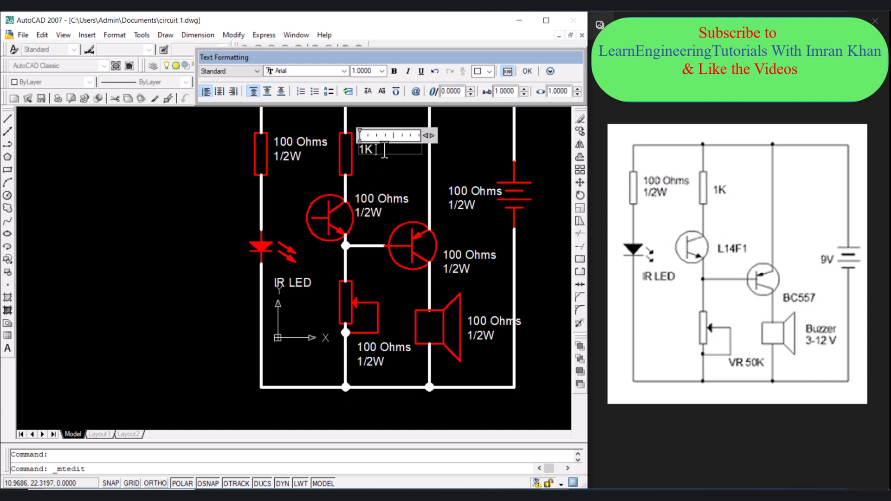
{"action": "type", "text": "Ω"}
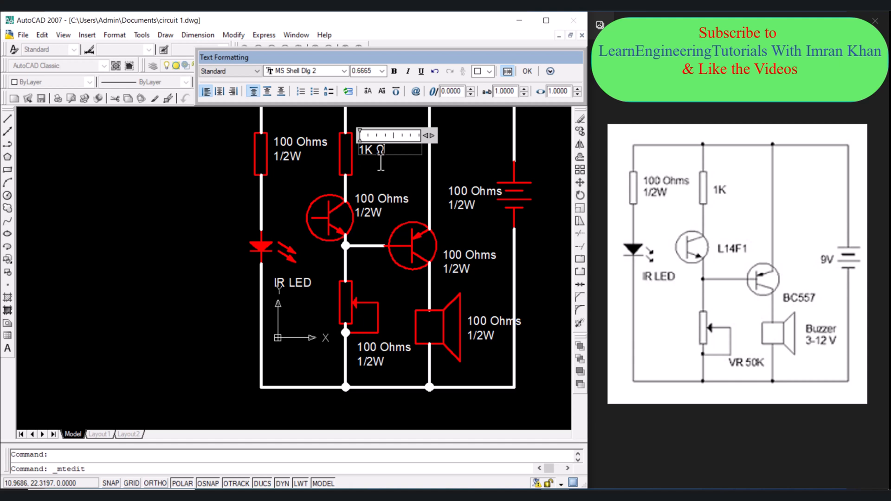
{"action": "left_click", "coordinate": [525, 72]}
Step: Replace the text of the label beside the upper-left transistor with "L14F1"
{"action": "double_click", "coordinate": [368, 200]}
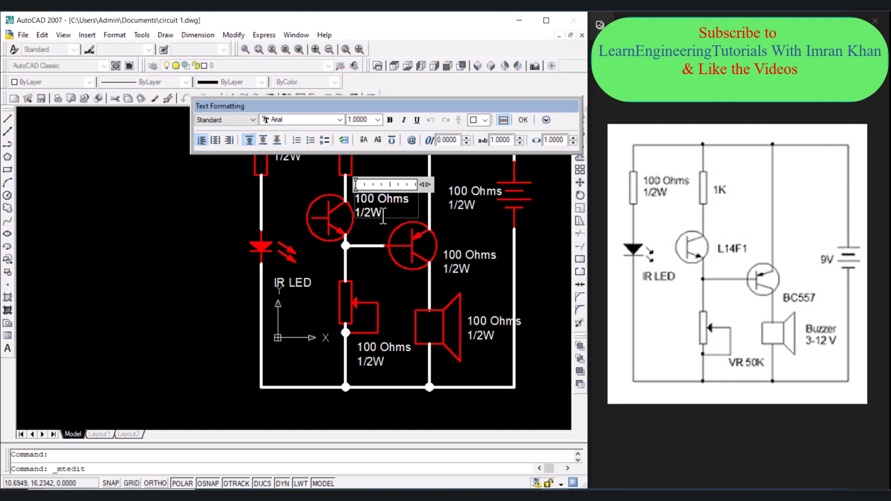
{"action": "left_click_drag", "start_coordinate": [384, 214], "coordinate": [355, 201]}
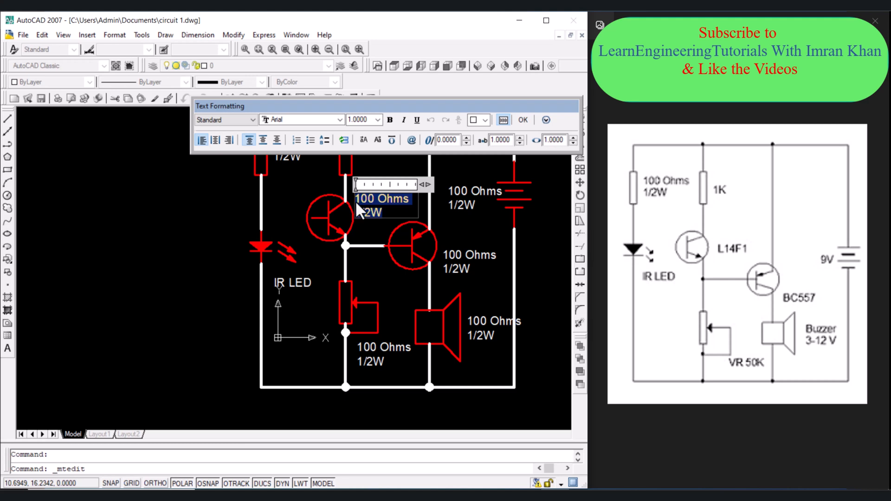
{"action": "key", "text": "Delete"}
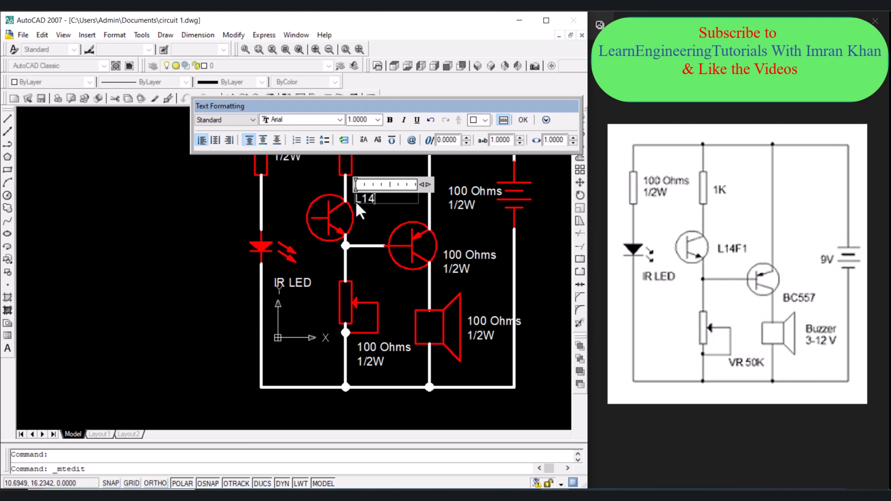
{"action": "type", "text": "L14F1"}
{"action": "left_click", "coordinate": [522, 120]}
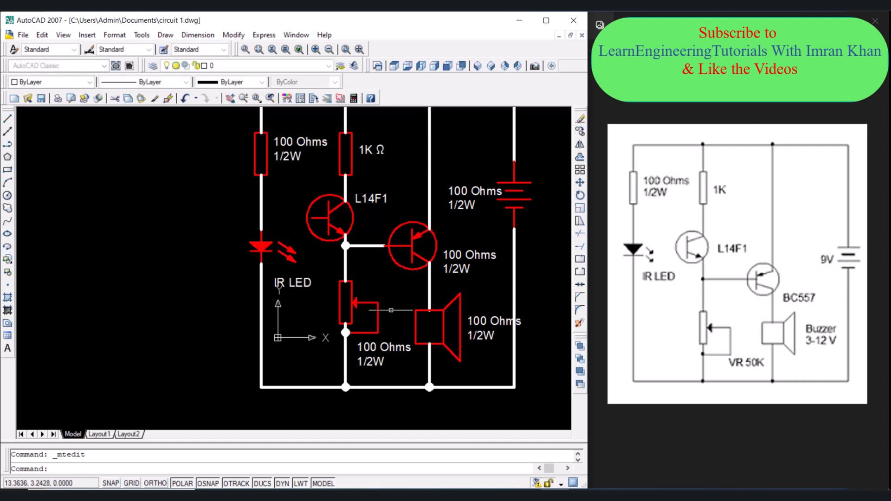
Step: Replace the text of the label below the variable resistor with "VR 50K Ω", leaving no empty second line
{"action": "left_click", "coordinate": [371, 348]}
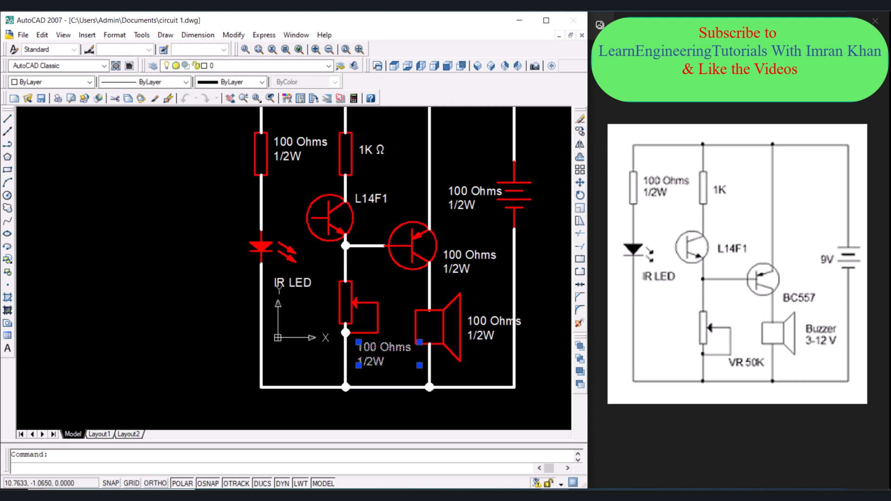
{"action": "double_click", "coordinate": [381, 362]}
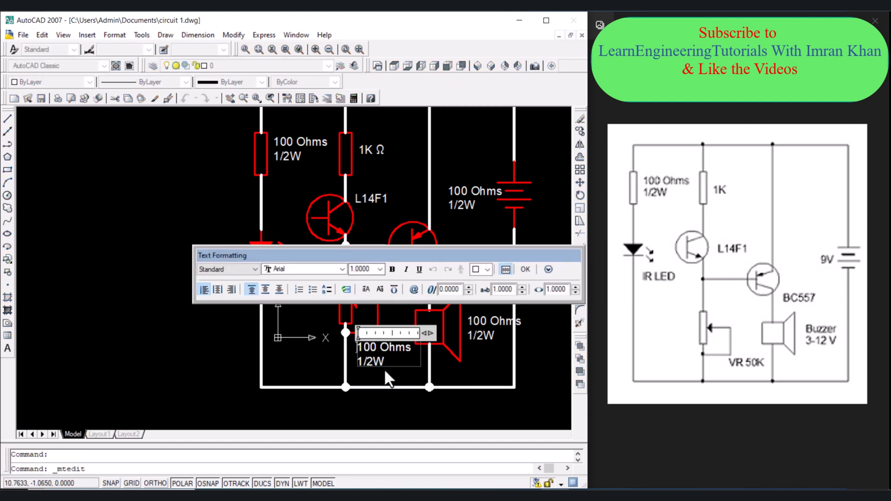
{"action": "left_click_drag", "start_coordinate": [382, 362], "coordinate": [351, 348]}
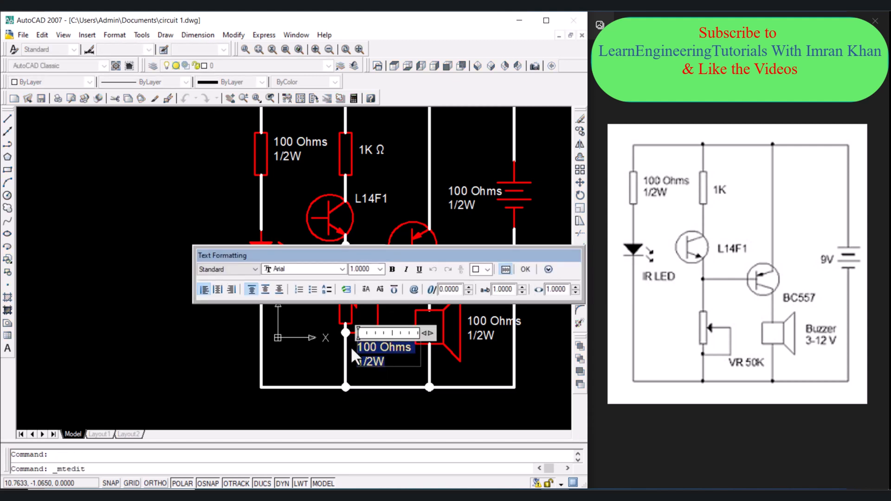
{"action": "type", "text": "V"}
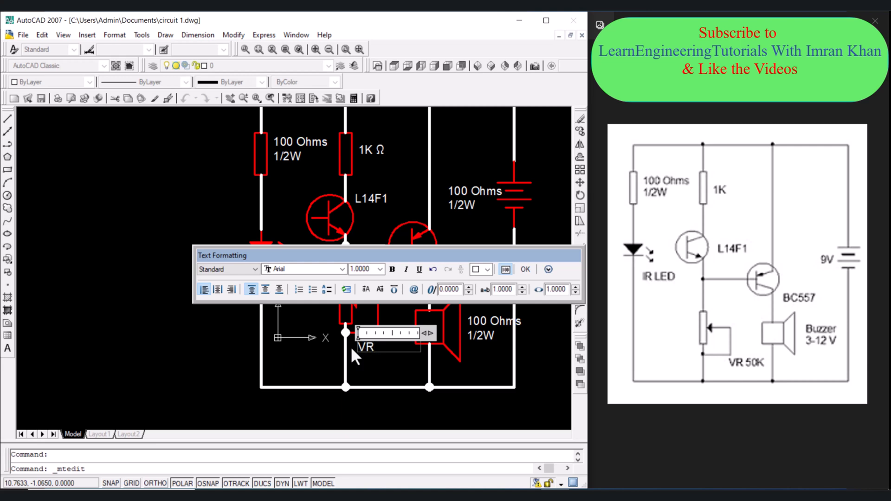
{"action": "type", "text": "R 50K"}
{"action": "type", "text": "Ω"}
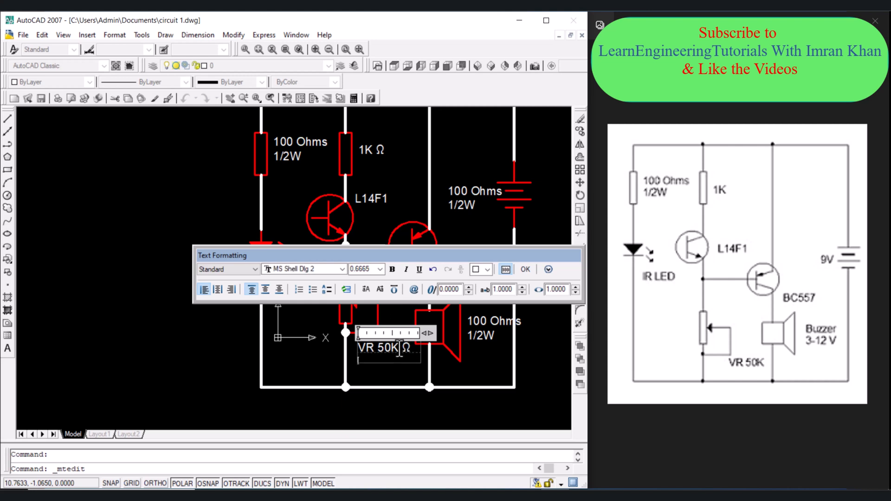
{"action": "key", "text": "BackSpace"}
{"action": "left_click", "coordinate": [523, 269]}
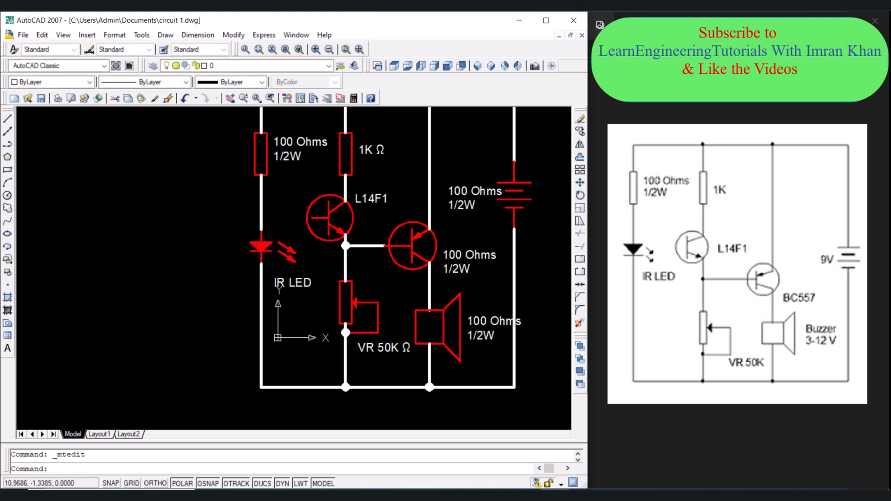
Step: Move the variable resistor's label about 0.6 units horizontally to the left, closer to the vertical wire
{"action": "left_click", "coordinate": [372, 348]}
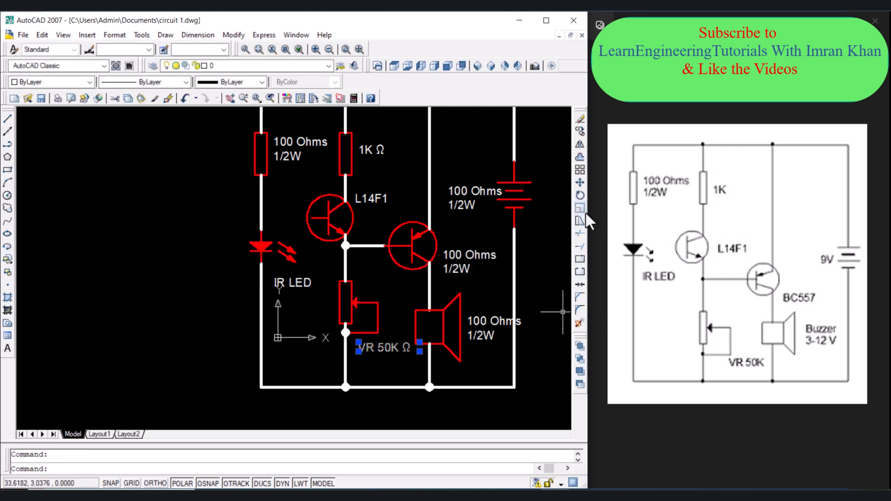
{"action": "left_click", "coordinate": [580, 183]}
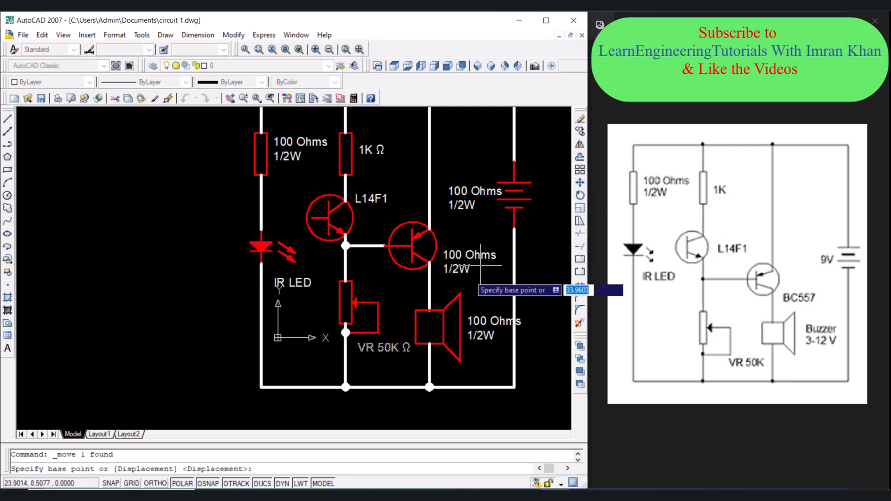
{"action": "left_click", "coordinate": [374, 344]}
{"action": "scroll", "coordinate": [374, 345], "scroll_direction": "up", "scroll_amount": 5}
{"action": "scroll", "coordinate": [375, 345], "scroll_direction": "up", "scroll_amount": 2}
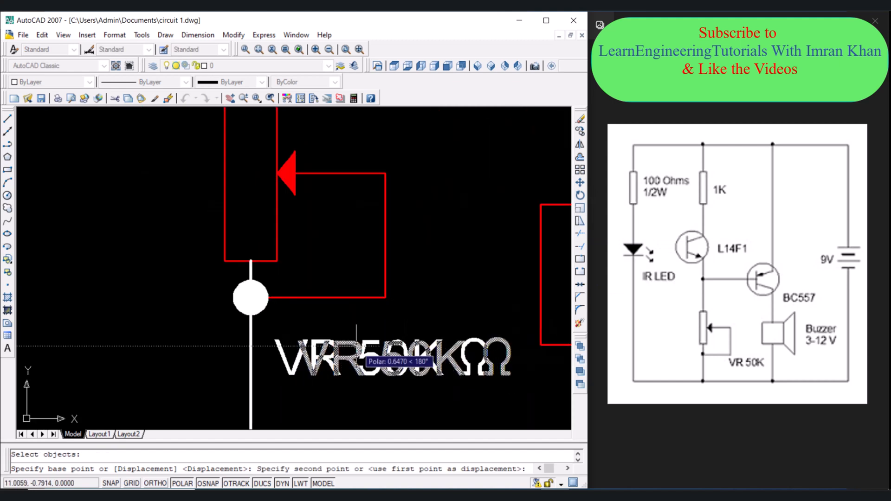
{"action": "left_click", "coordinate": [360, 346]}
{"action": "scroll", "coordinate": [359, 354], "scroll_direction": "down", "scroll_amount": 7}
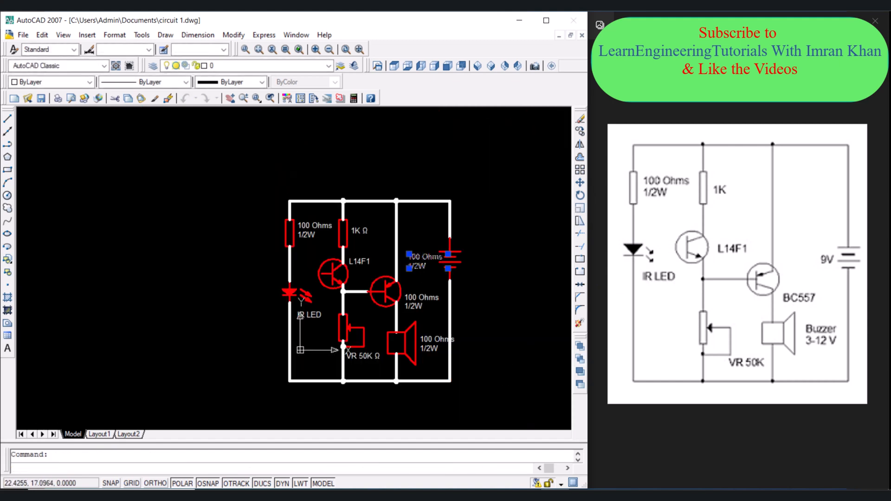
Step: Replace the text of the label beside the battery symbol with "9V"
{"action": "double_click", "coordinate": [425, 263]}
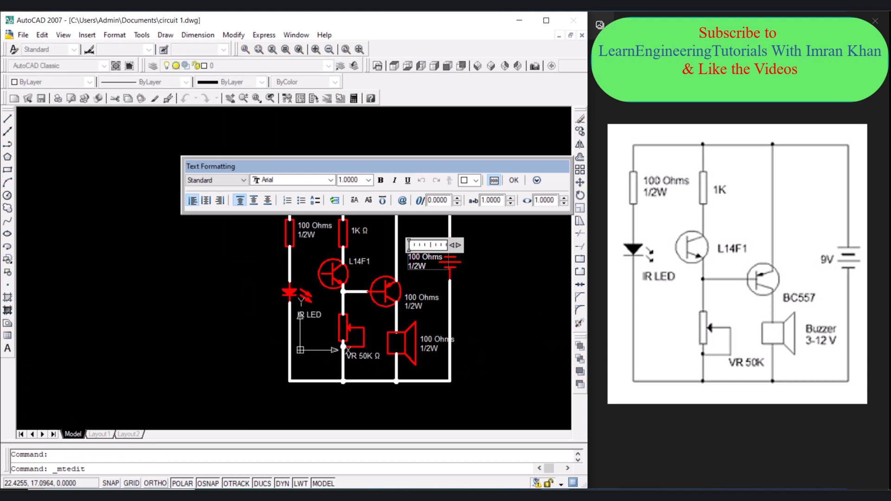
{"action": "left_click_drag", "start_coordinate": [425, 266], "coordinate": [410, 254]}
{"action": "type", "text": "9V"}
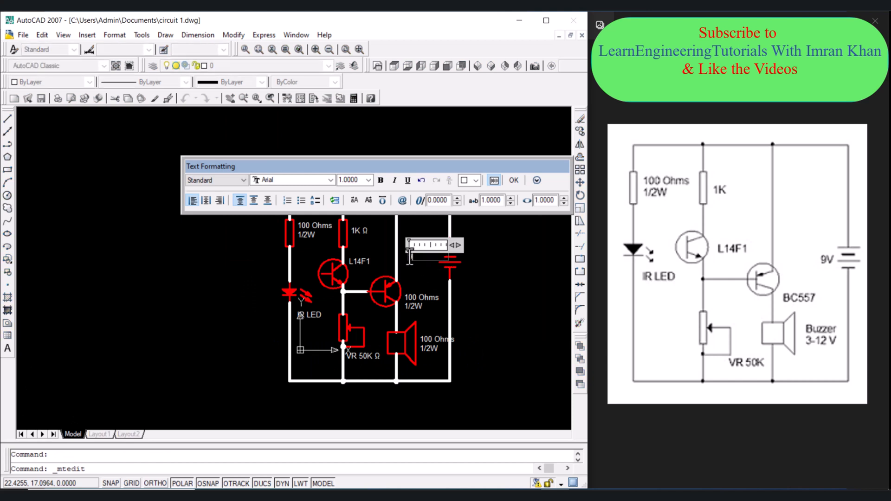
{"action": "left_click", "coordinate": [422, 296]}
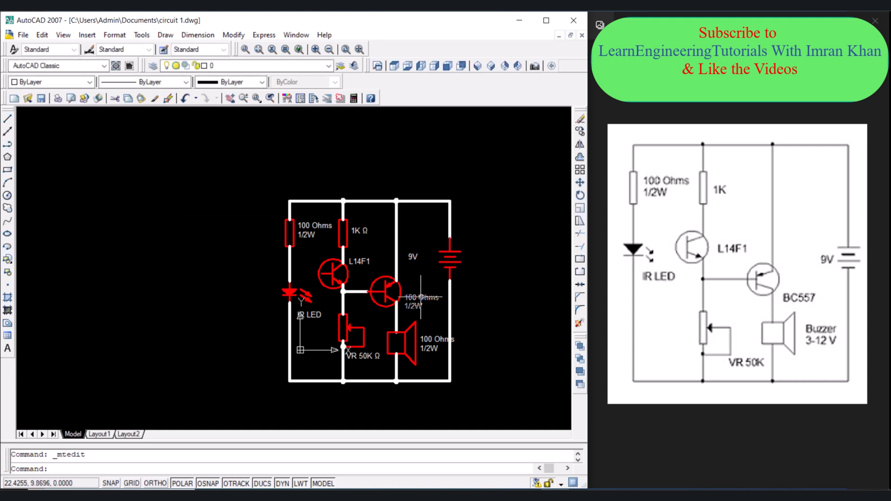
Step: Replace the text of the label beside the transistor above the buzzer with "BC557"
{"action": "left_click", "coordinate": [420, 297]}
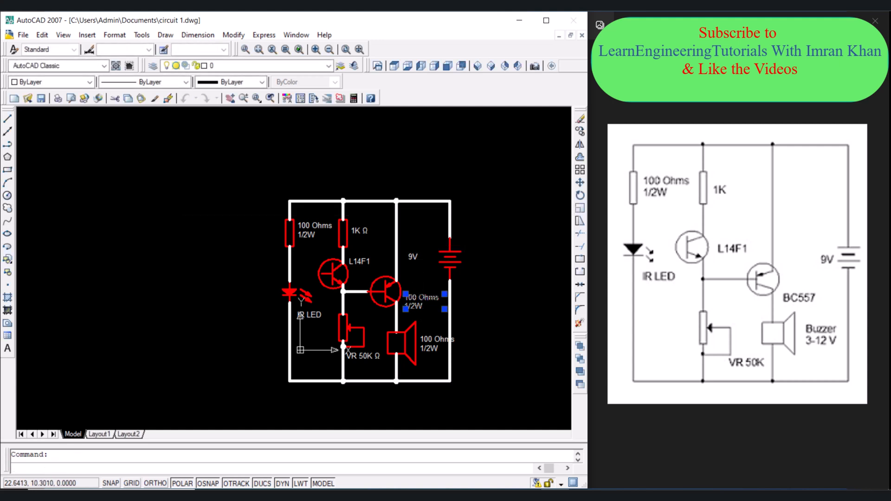
{"action": "double_click", "coordinate": [420, 299]}
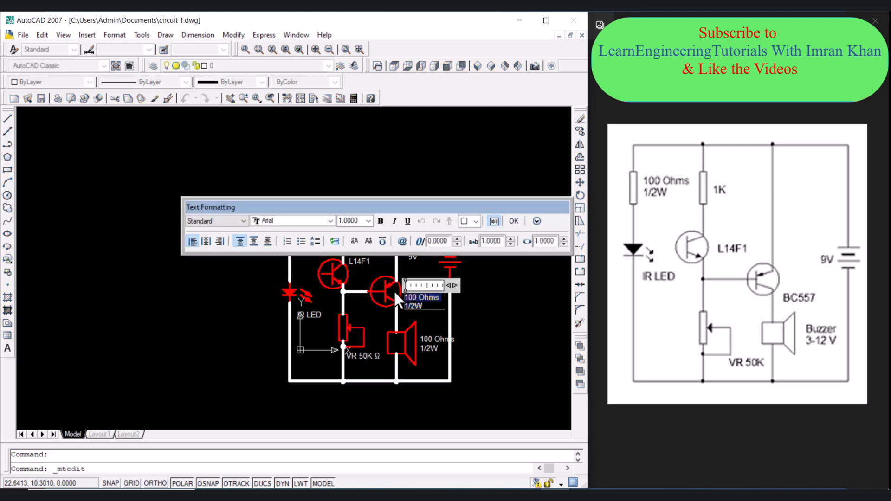
{"action": "type", "text": "BC557"}
{"action": "left_click", "coordinate": [435, 344]}
Step: Replace the text of the label beside the buzzer symbol with "Buzzer" and "3-12 V" on two lines
{"action": "left_click", "coordinate": [435, 342]}
{"action": "left_click", "coordinate": [429, 341]}
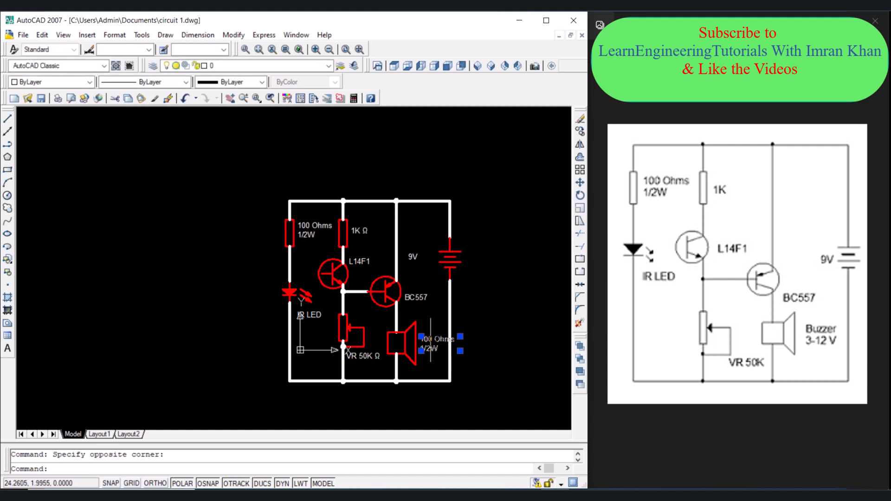
{"action": "double_click", "coordinate": [424, 339]}
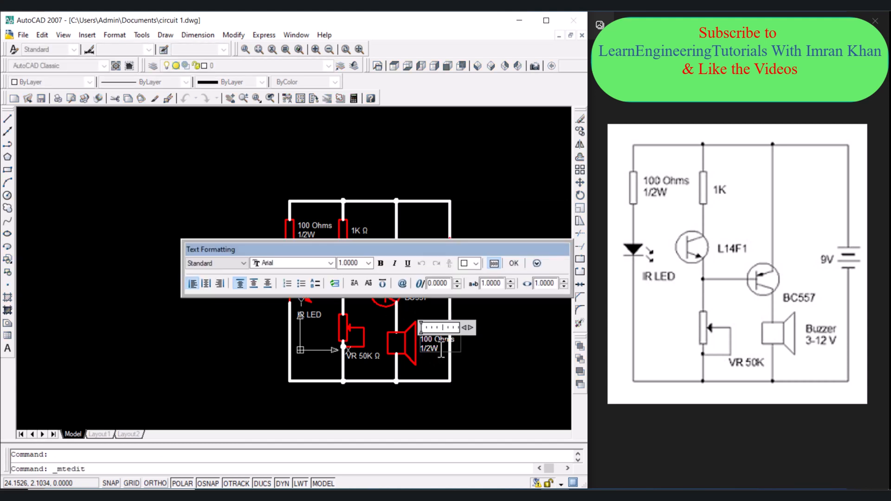
{"action": "left_click_drag", "start_coordinate": [441, 350], "coordinate": [419, 344]}
{"action": "key", "text": "Delete"}
{"action": "left_click", "coordinate": [514, 264]}
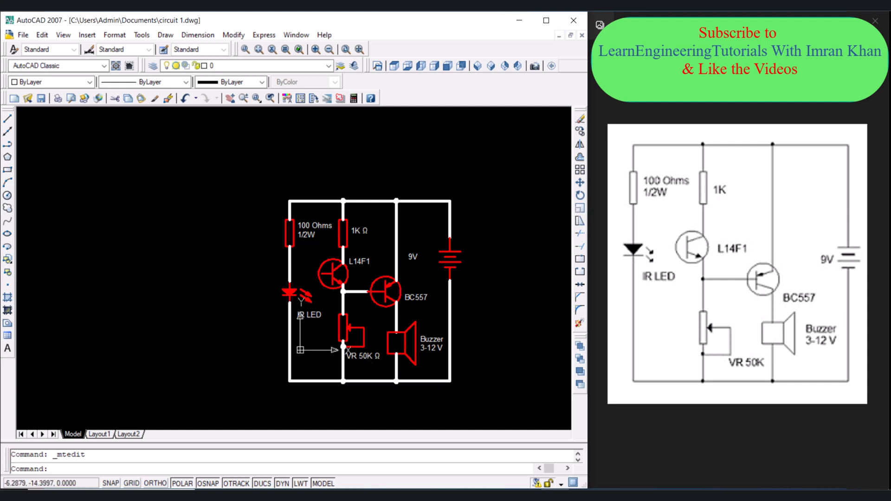
Step: Switch from model space to Layout1 to show the labelled circuit on the sheet
{"action": "left_click", "coordinate": [99, 434]}
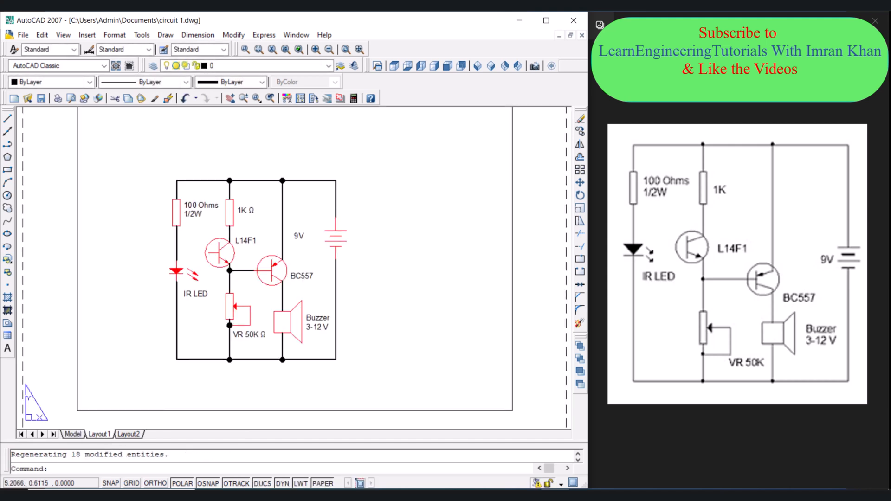